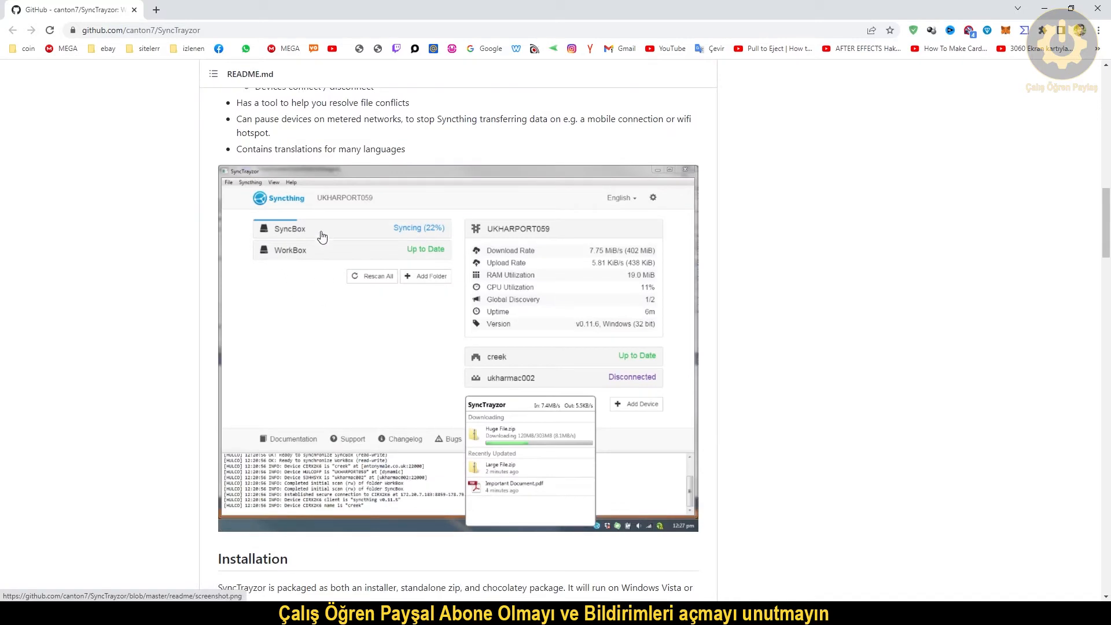
Download SyncTrayzorPortable-x64.zip from the v1.1.29 GitHub release assets to the desktop.
scroll(472, 304, "down", 6)
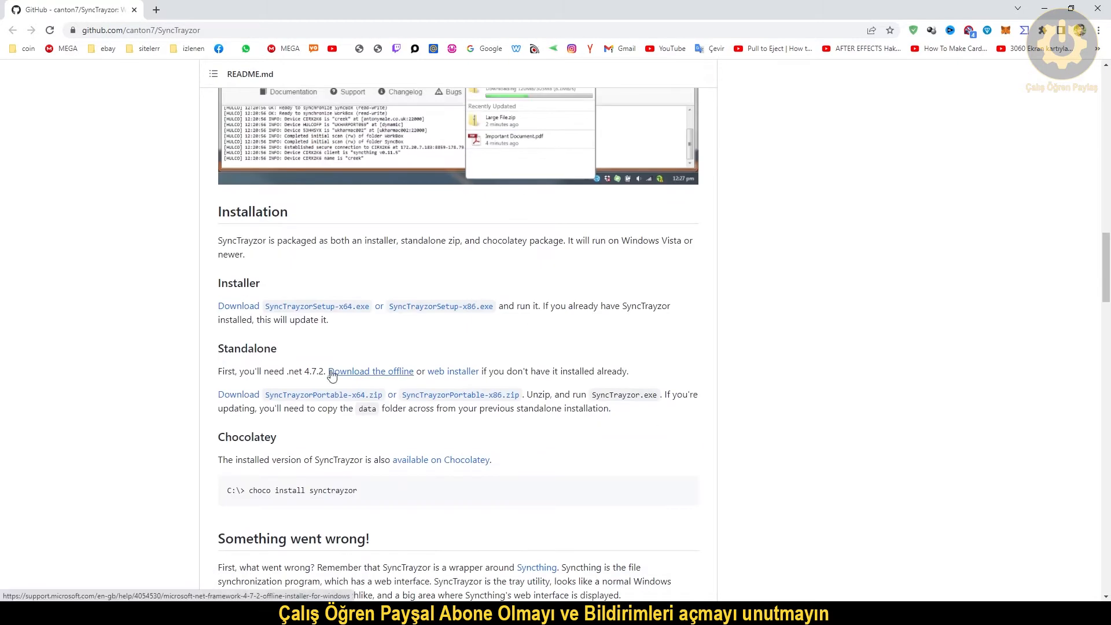
left_click(335, 308)
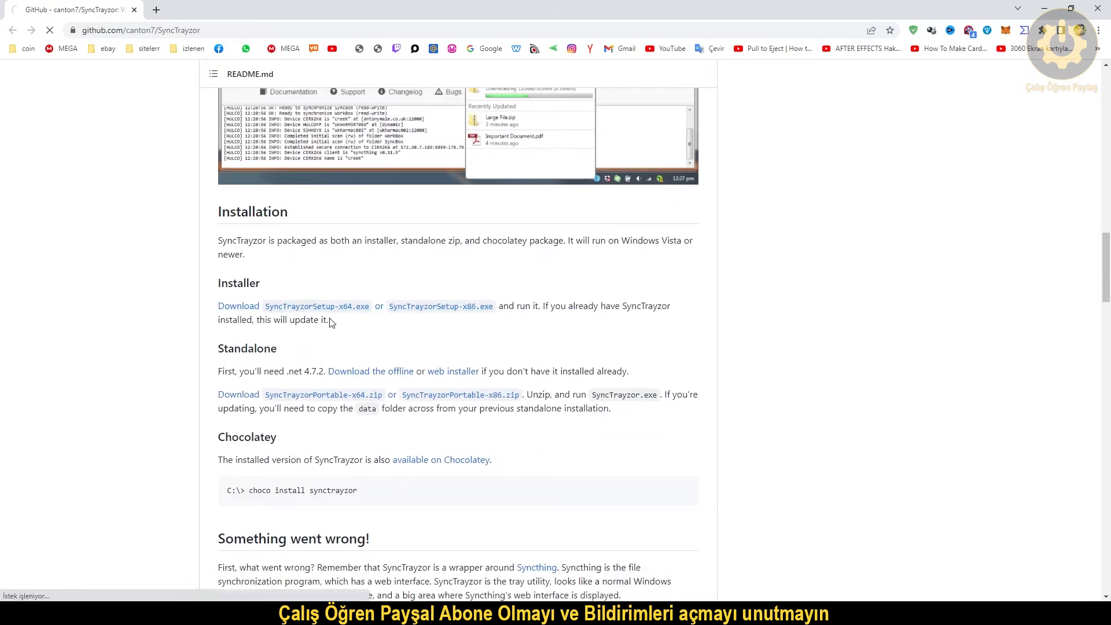
scroll(377, 235, "down", 3)
scroll(382, 223, "down", 3)
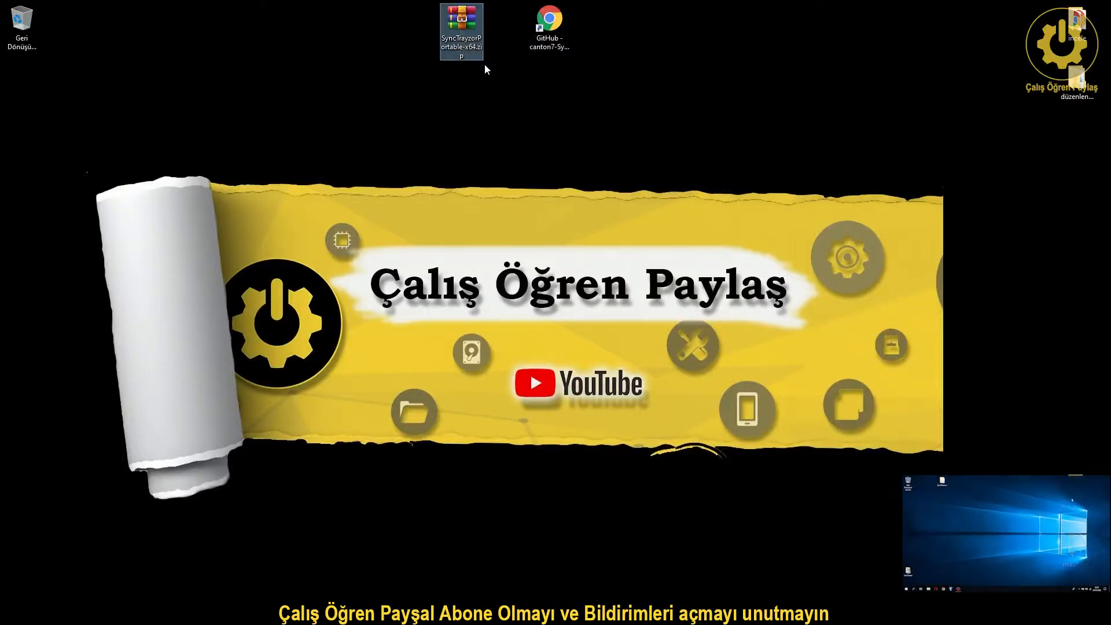
Extract the SyncTrayzorPortable-x64 folder from the zip onto the desktop with WinRAR.
double_click(457, 51)
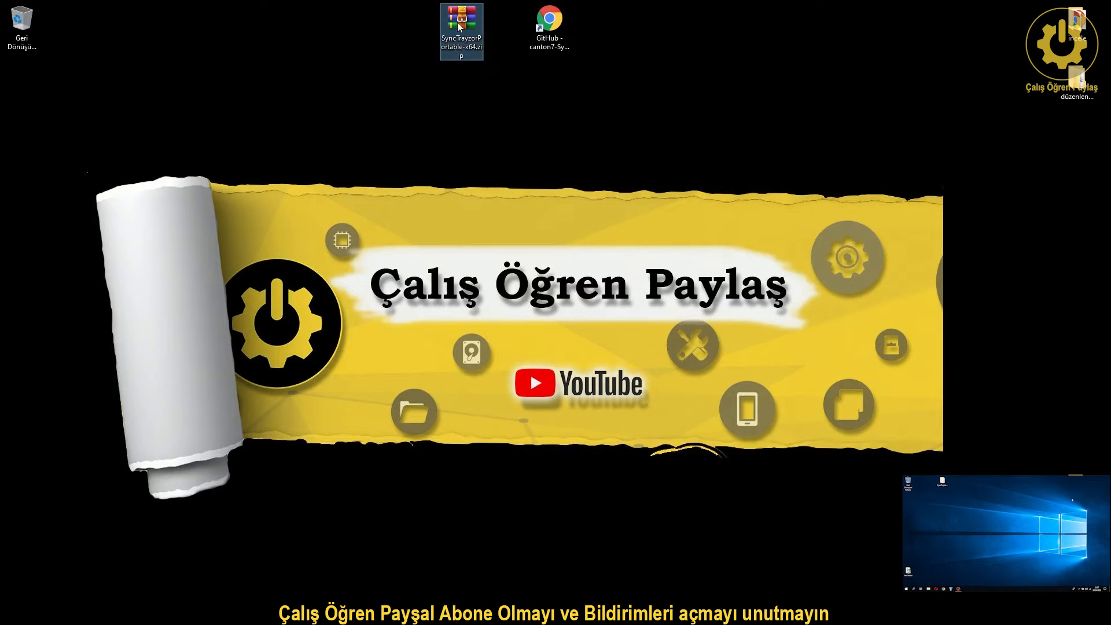
left_click_drag(177, 221, 64, 122)
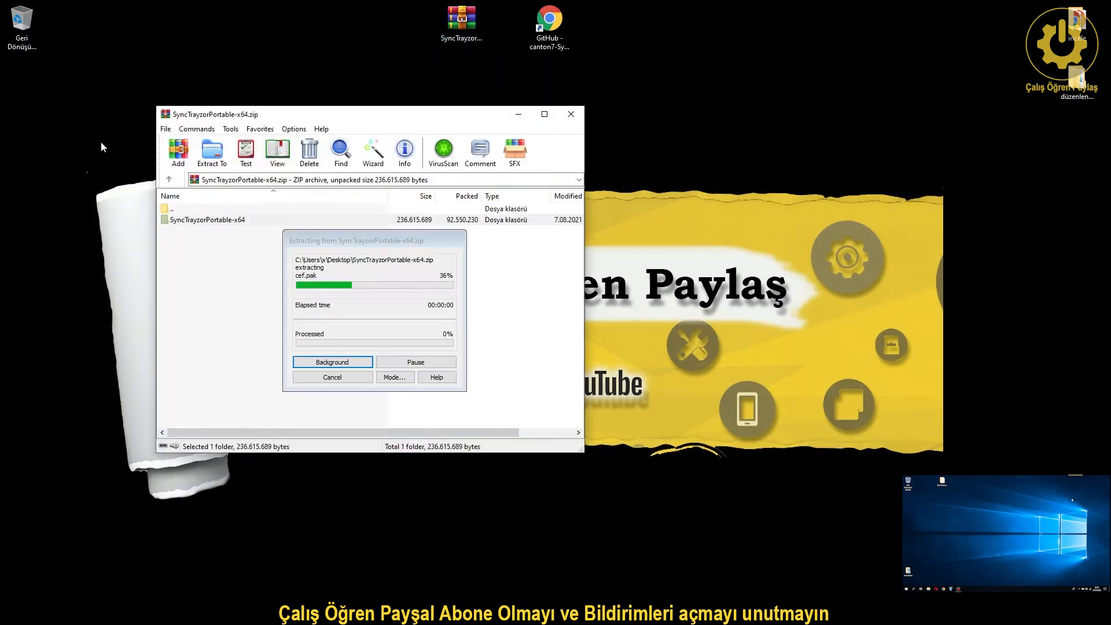
left_click(572, 115)
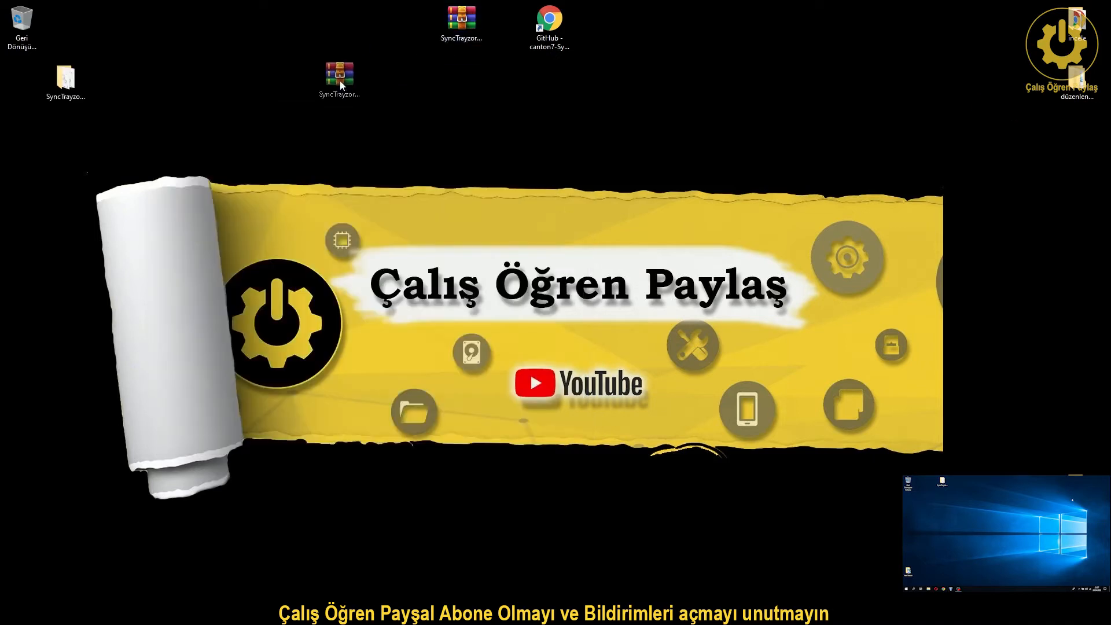
Open the extracted SyncTrayzor folder and snap its window to the left half of the screen.
double_click(65, 78)
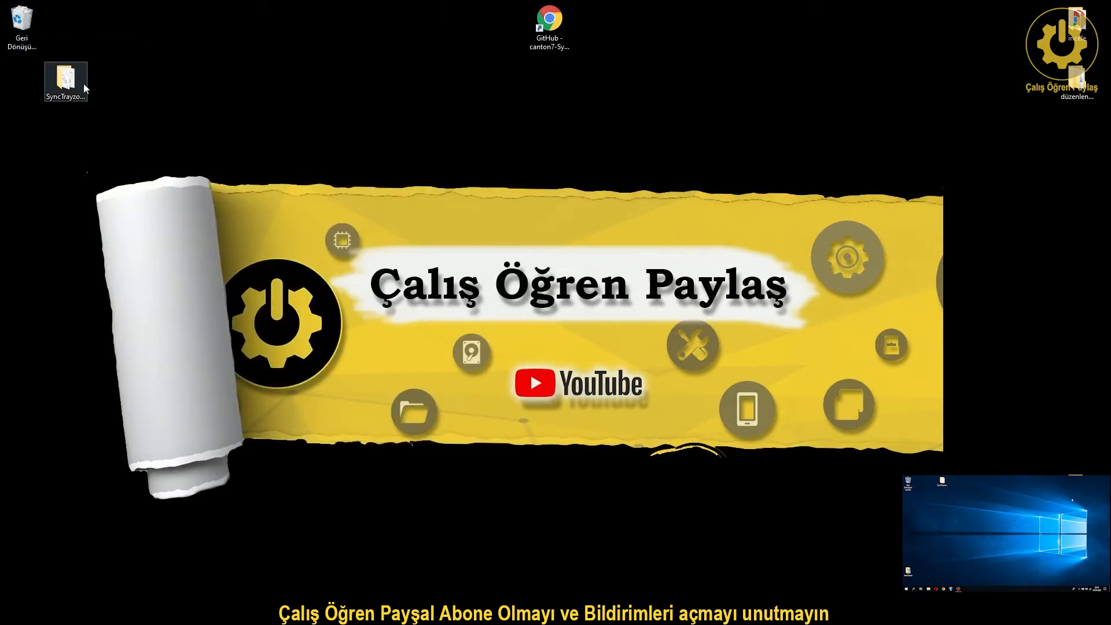
key("super+Left")
left_click(605, 123)
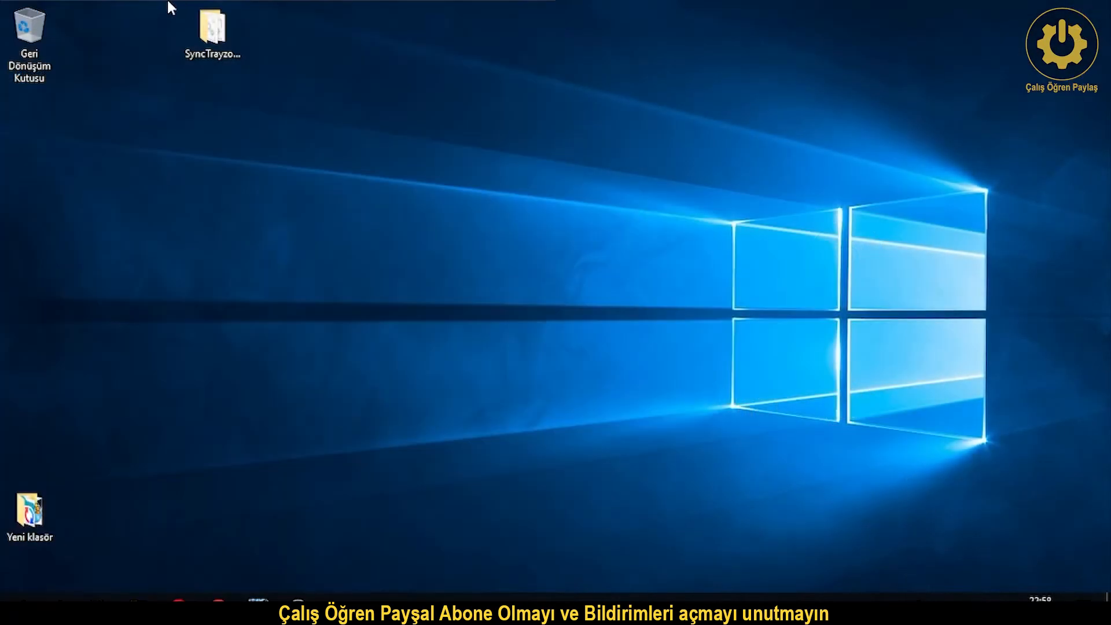
Open SyncTrayzorPortable-x64 and launch SyncTrayzor.exe from it.
double_click(227, 52)
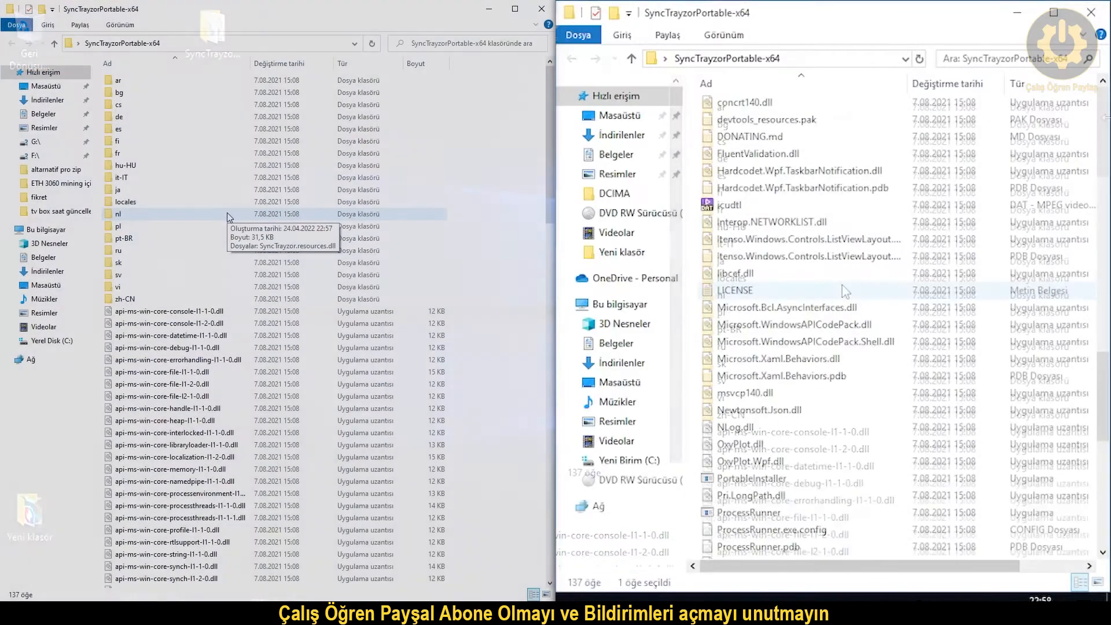
scroll(845, 291, "down", 5)
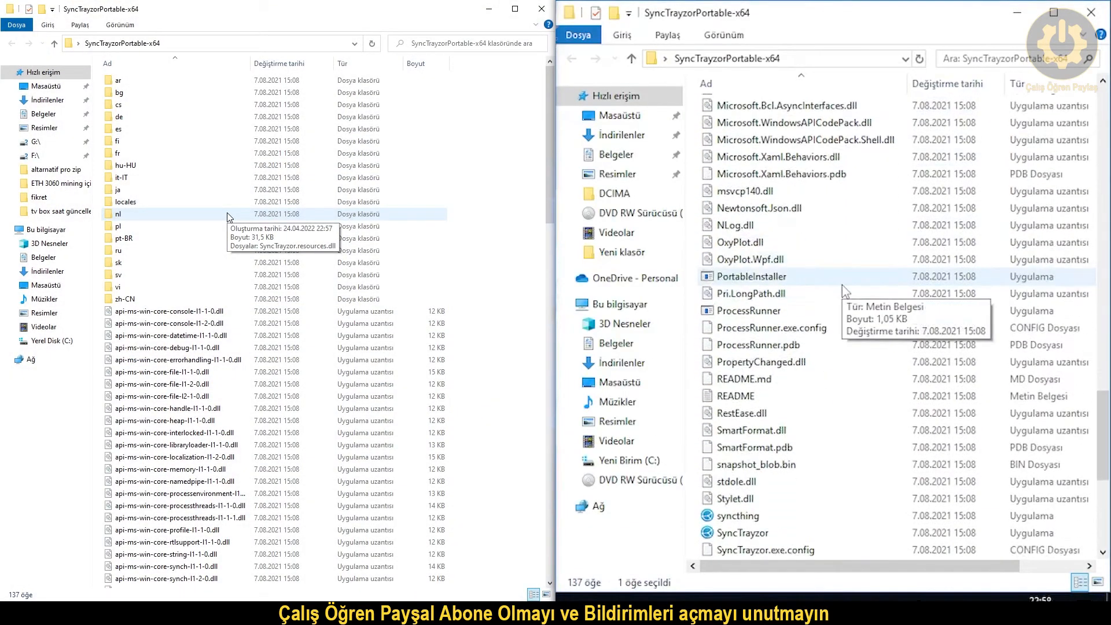
scroll(842, 285, "down", 1)
scroll(229, 217, "down", 20)
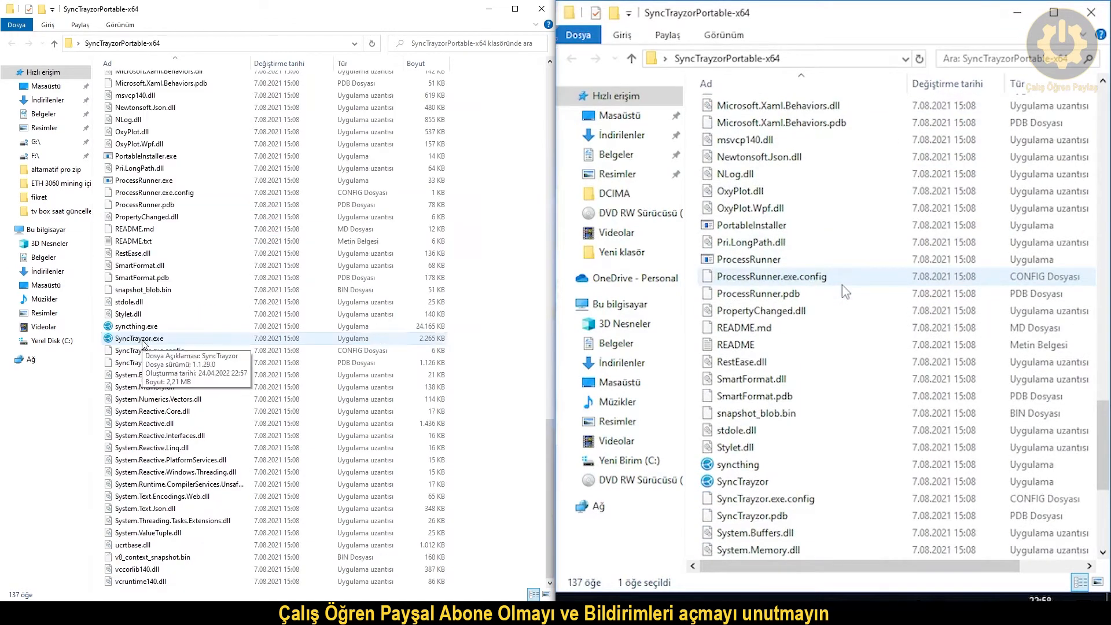
left_click(142, 340)
double_click(143, 341)
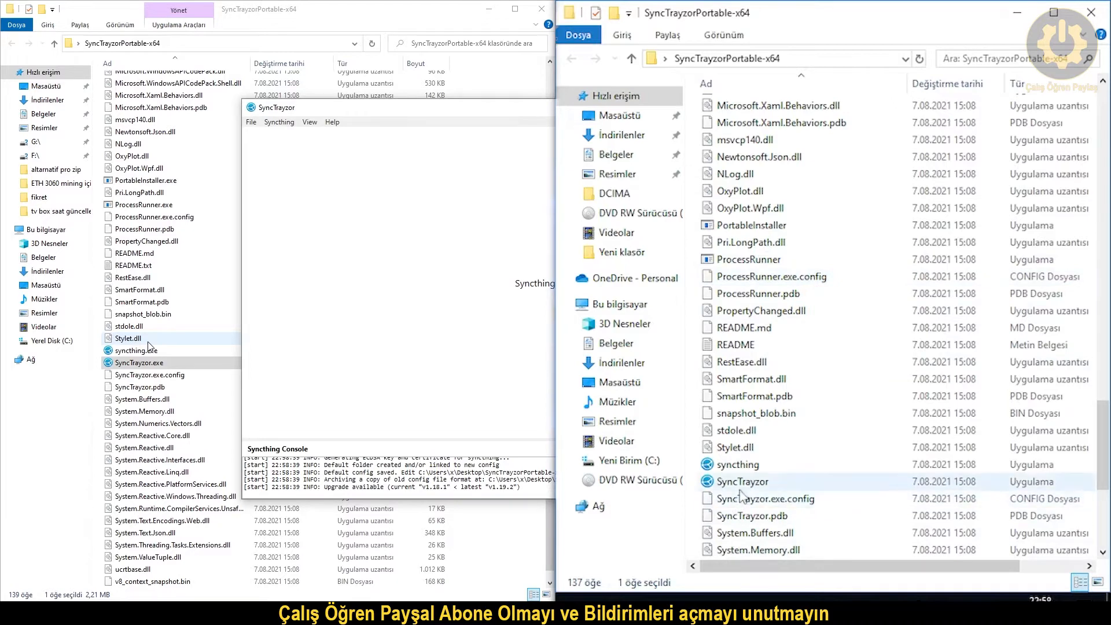
Snap SyncTrayzor to the left half, allow usage reporting, and switch Syncthing's interface to Turkish.
left_click_drag(505, 108, 1, 111)
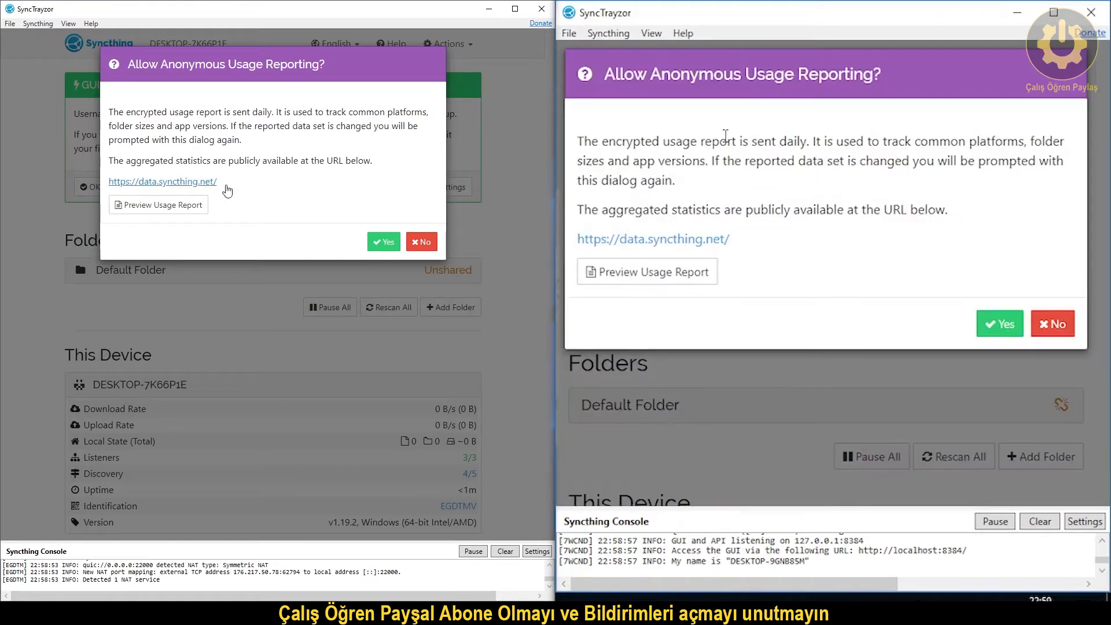
left_click(384, 242)
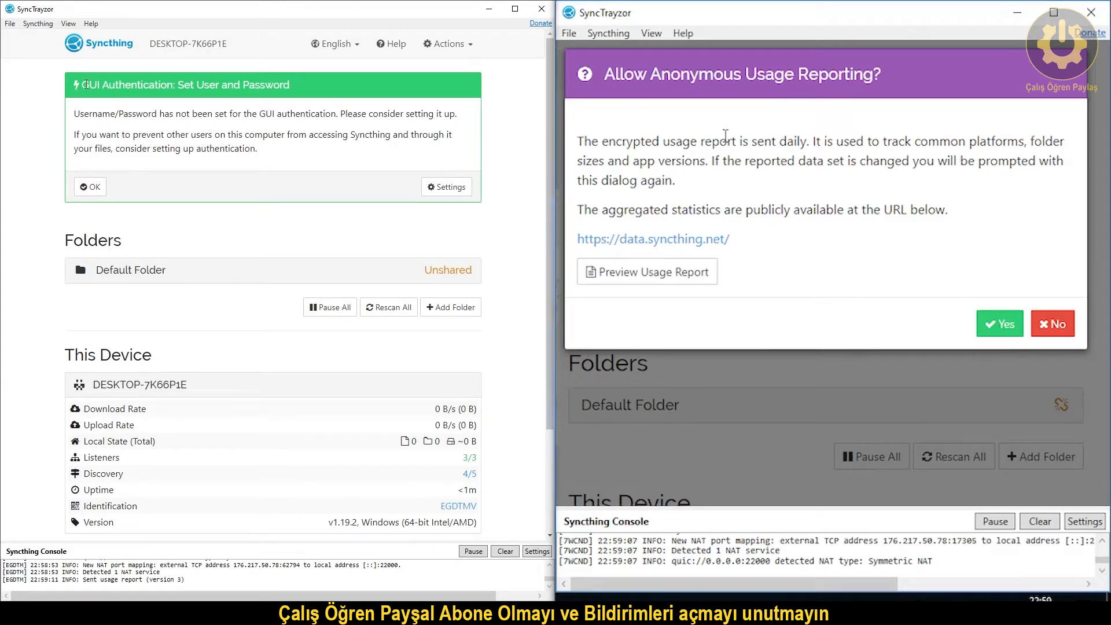
left_click(349, 45)
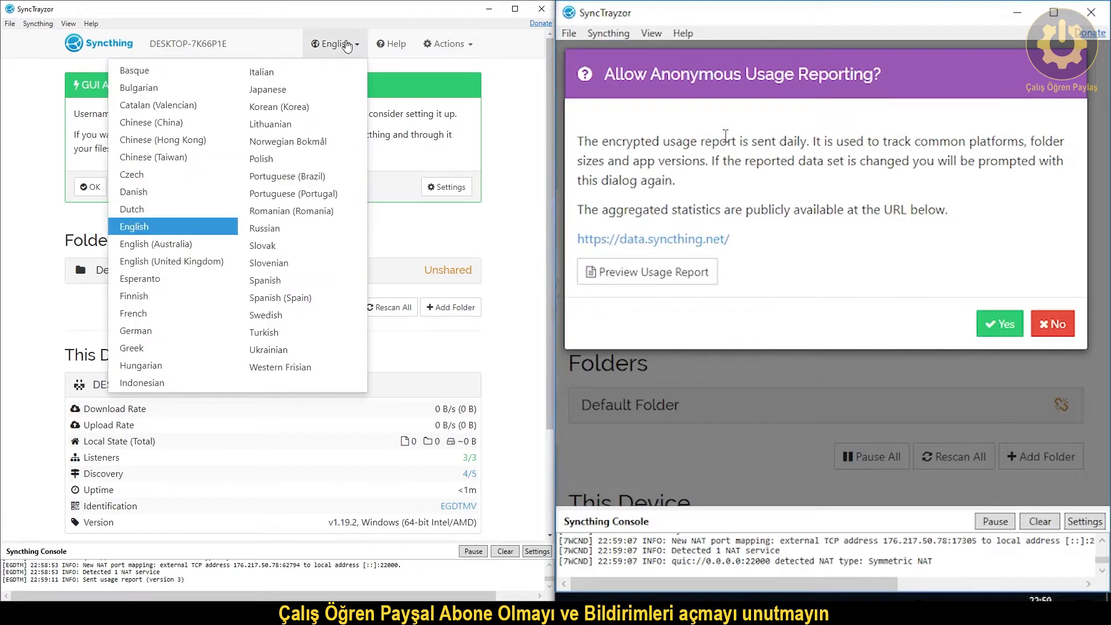
left_click(264, 332)
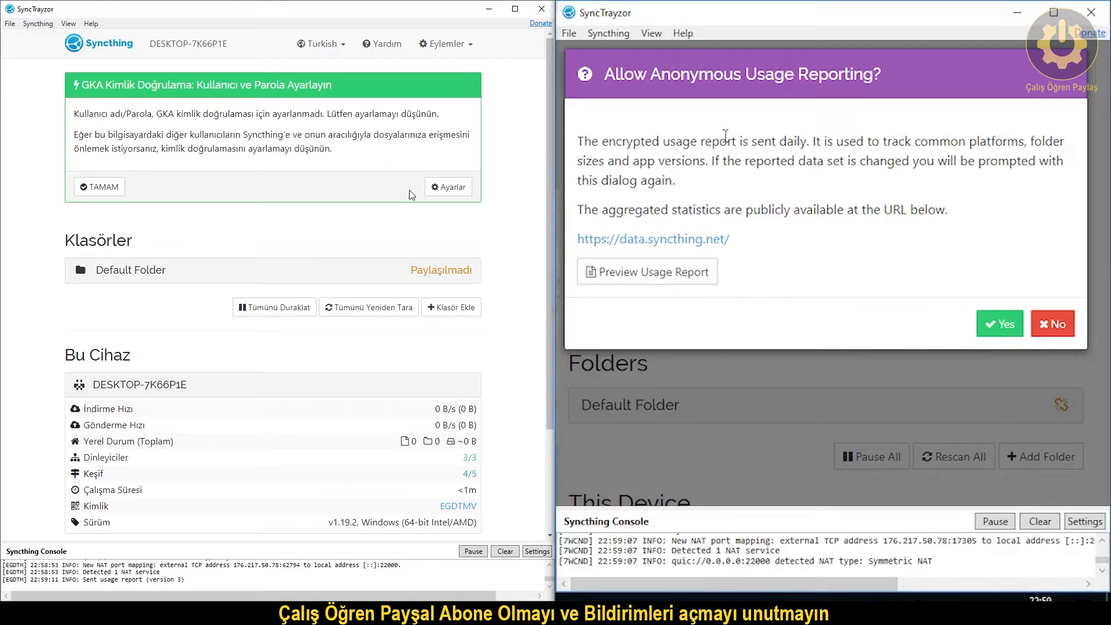
left_click(447, 187)
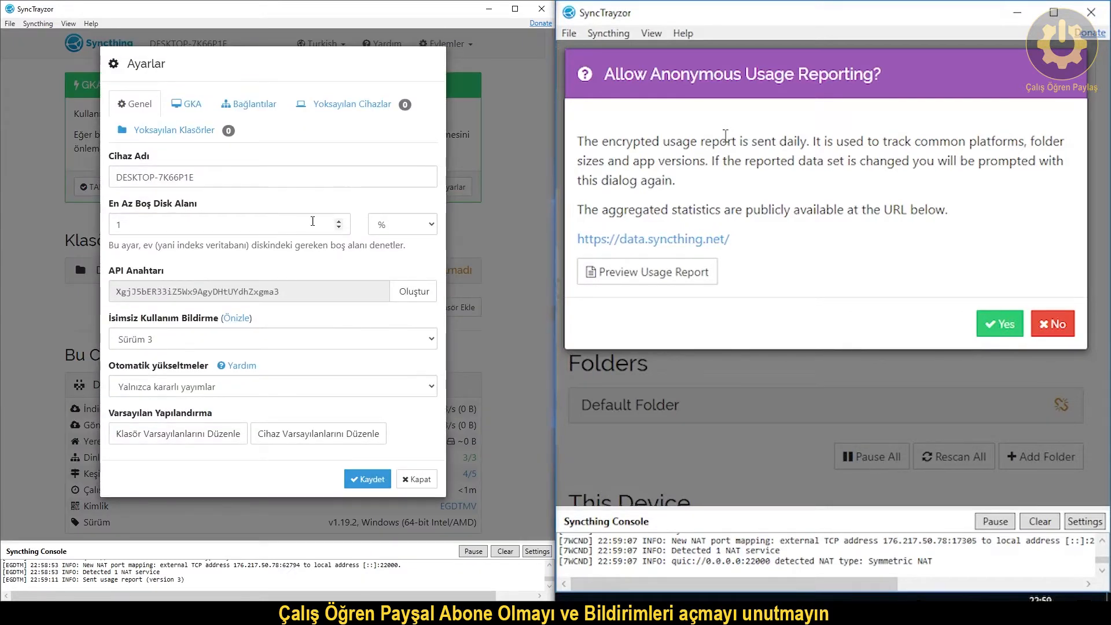
In the GKA tab, enter a GUI login username and password, then save with Kaydet.
left_click(185, 107)
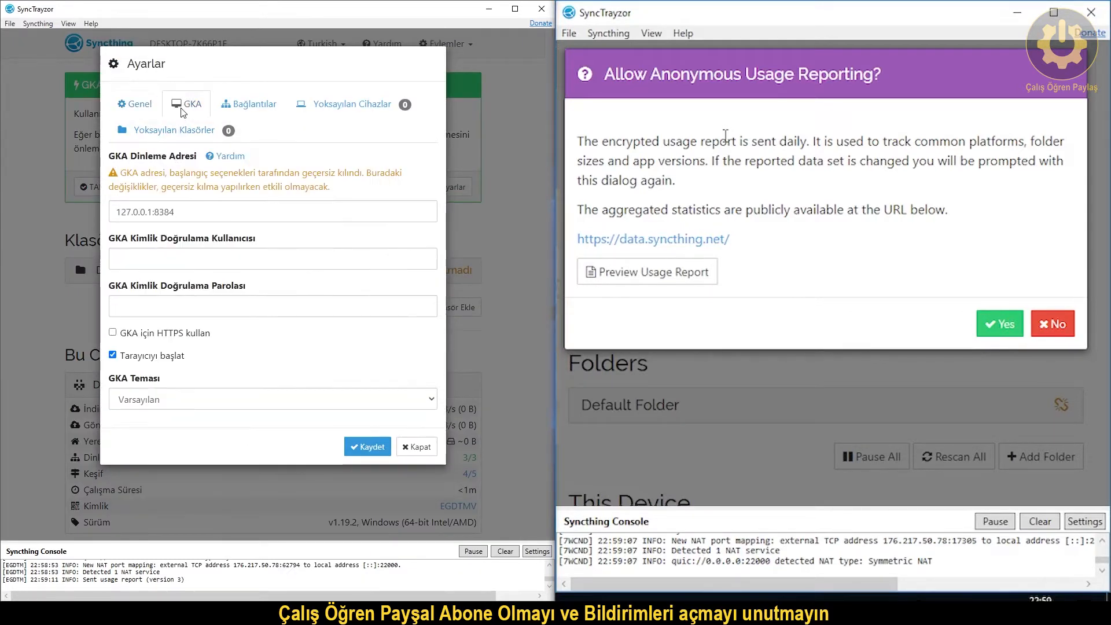
left_click(195, 258)
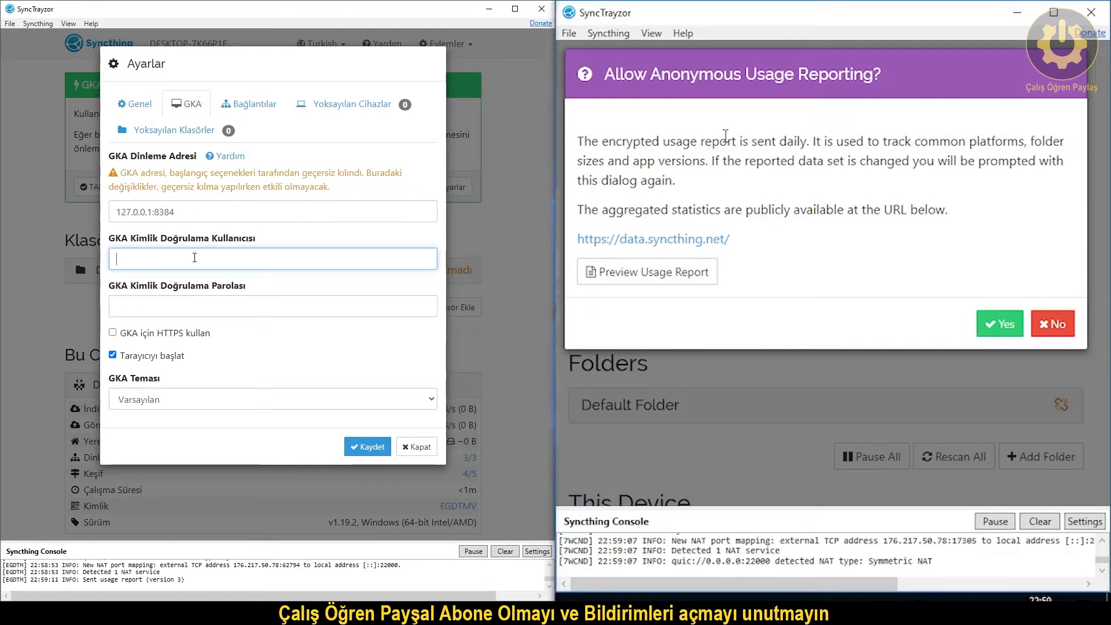
type("1")
left_click(181, 313)
type("1")
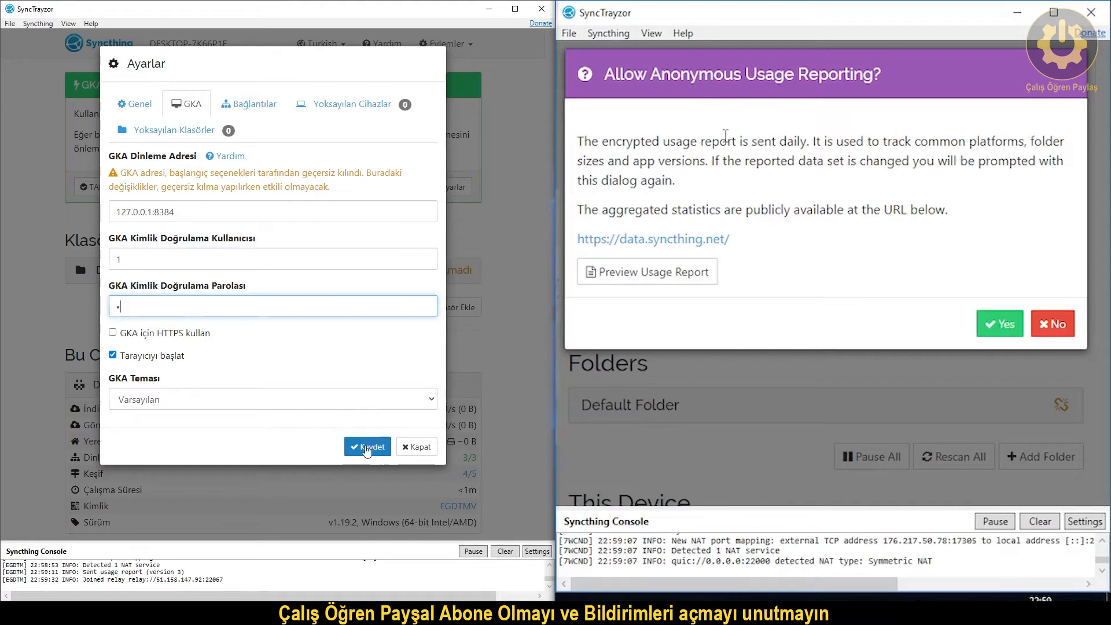
left_click(369, 447)
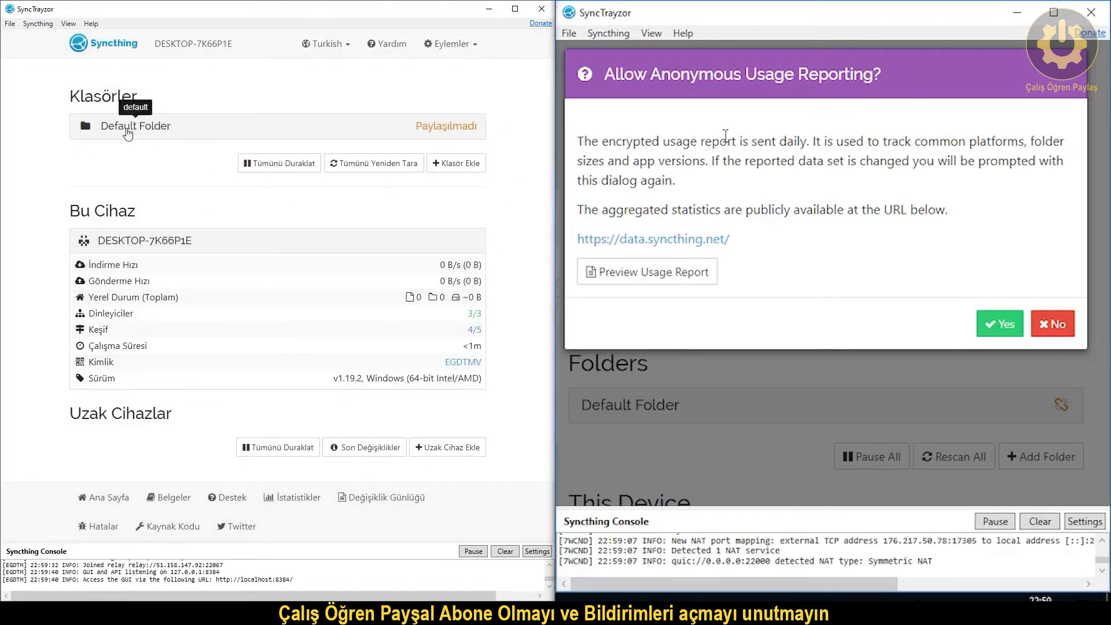
Remove Default Folder via Düzenle > Kaldır > Evet, then accept usage reporting on the second PC.
left_click(178, 128)
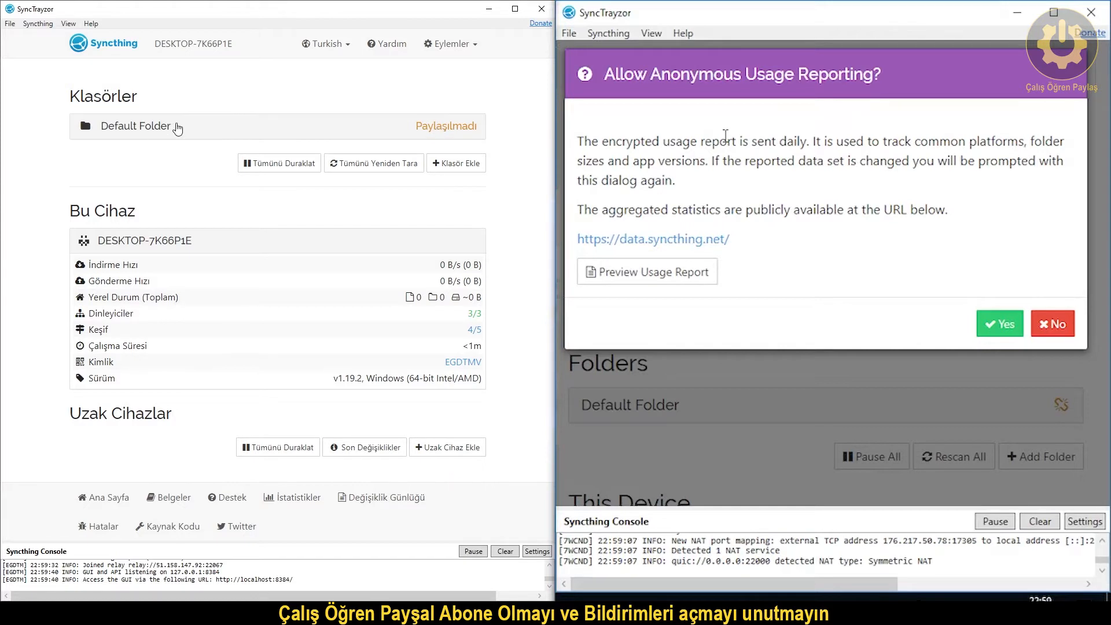
left_click(177, 129)
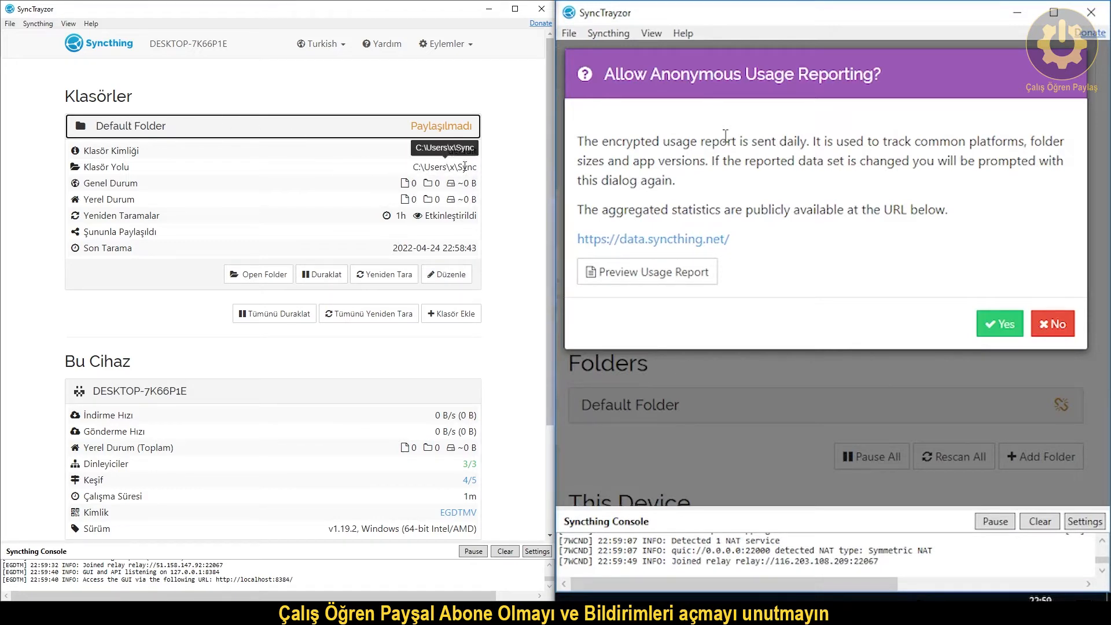
left_click(444, 279)
left_click(132, 383)
left_click(132, 175)
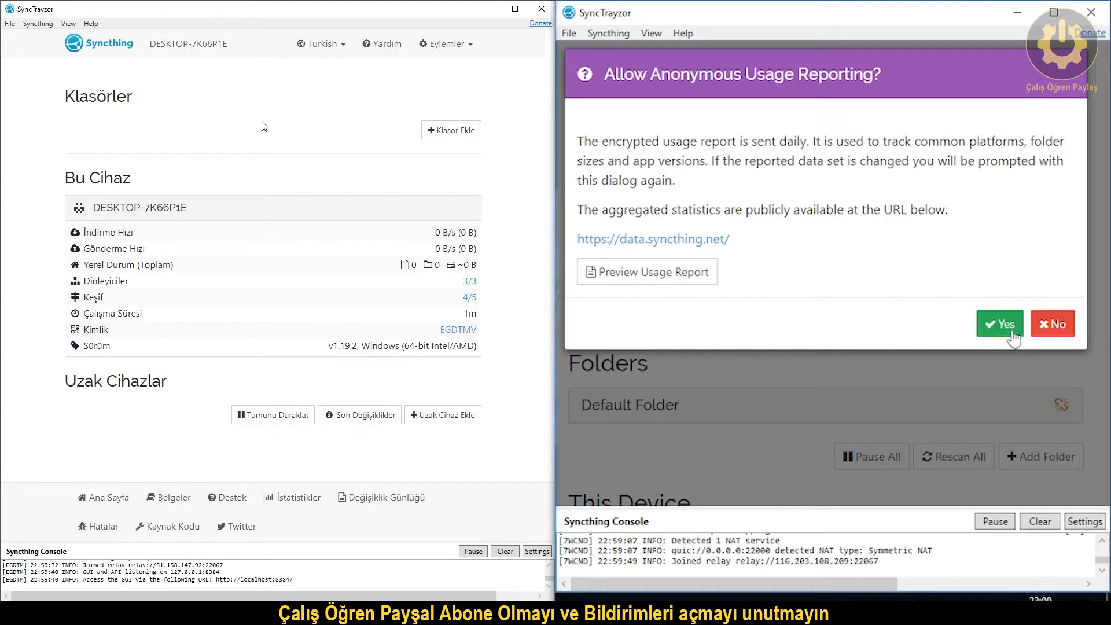
left_click(1011, 341)
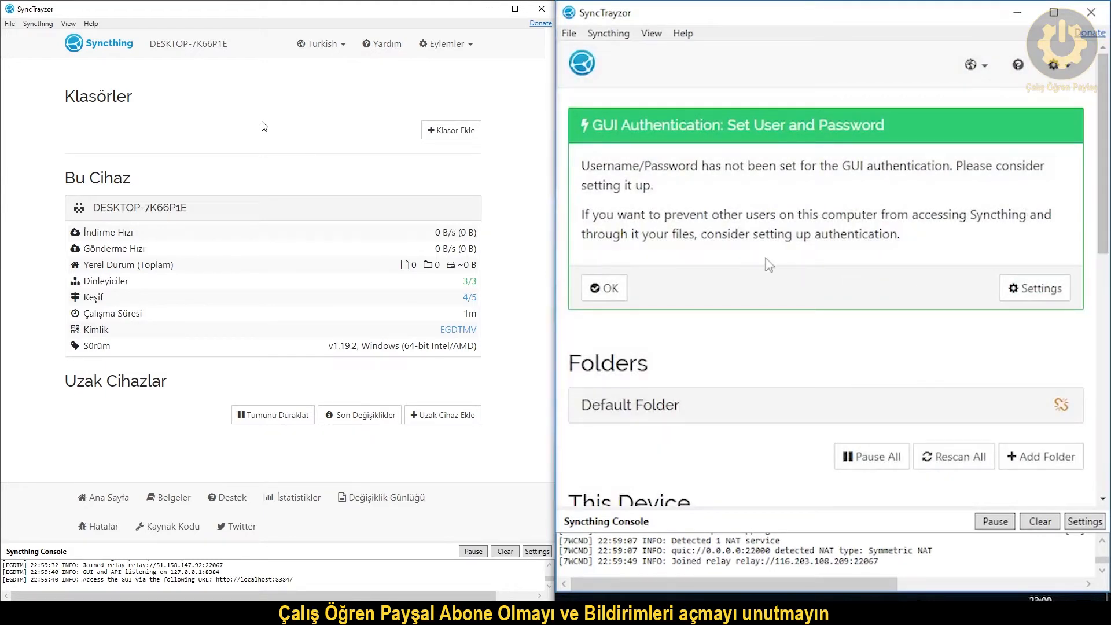
Open the second PC's GUI settings from its authentication notice.
left_click(1011, 289)
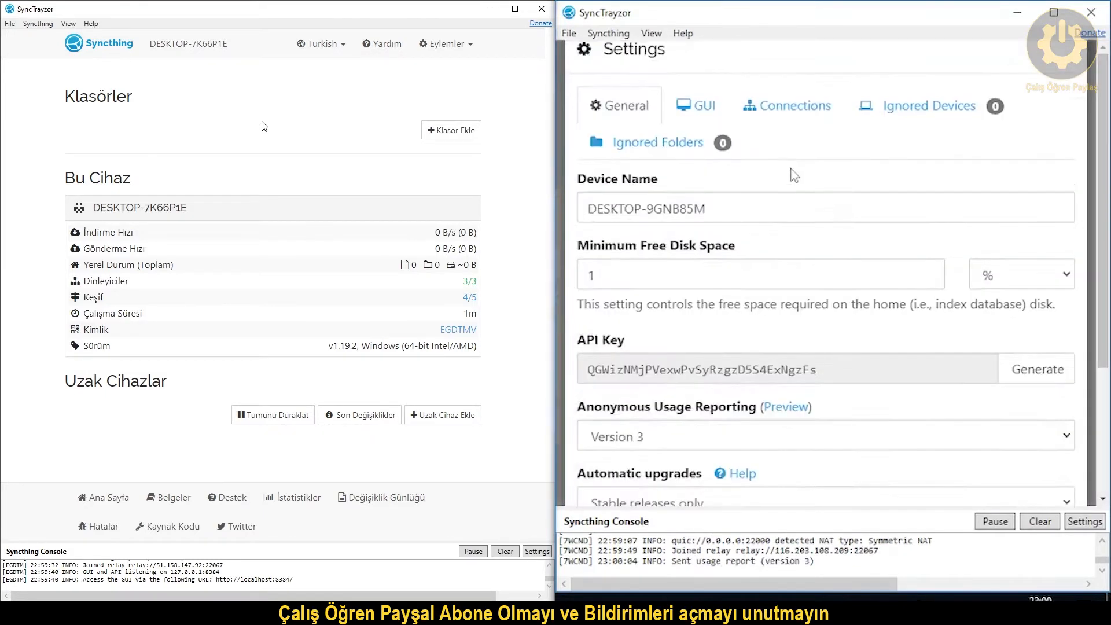
left_click(701, 129)
scroll(704, 139, "down", 3)
left_click(677, 205)
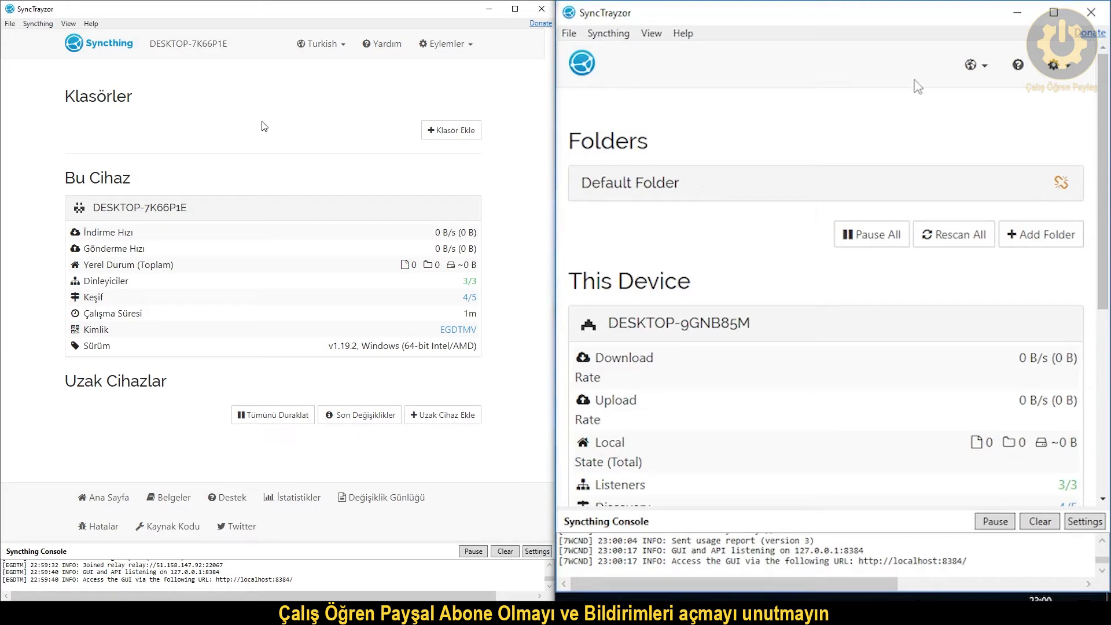
Switch the second PC's Syncthing interface to Turkish.
left_click(977, 65)
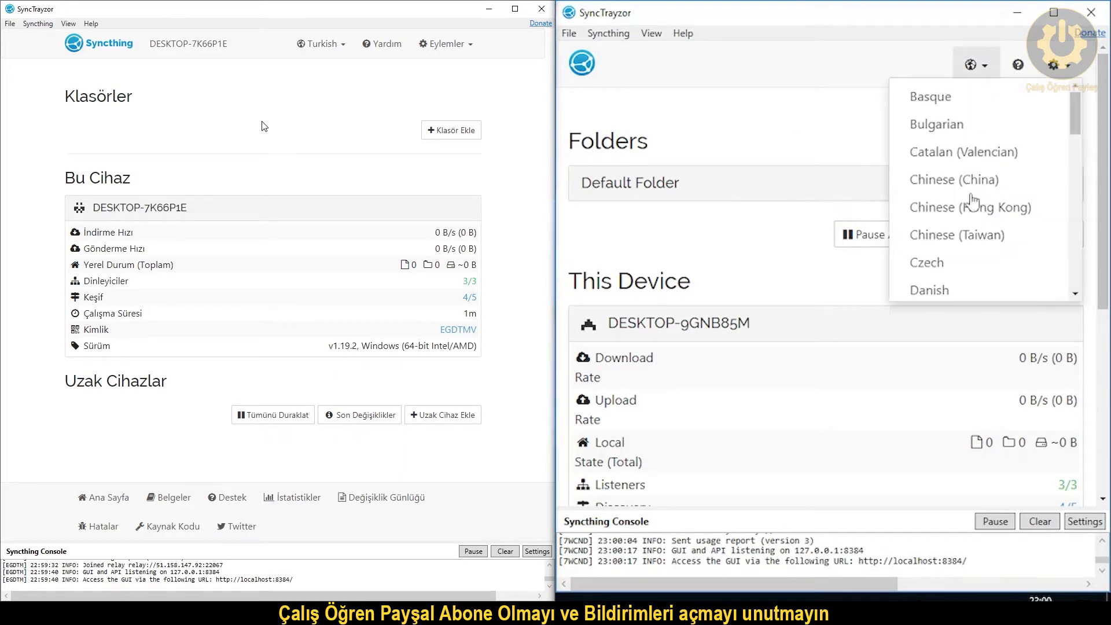
scroll(970, 262, "down", 5)
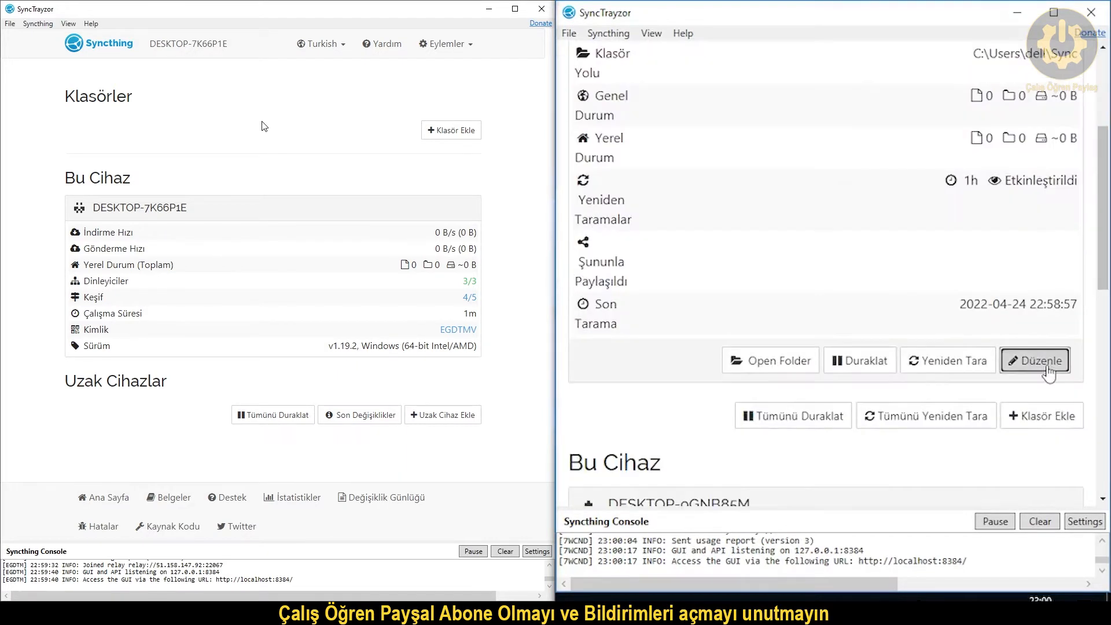
left_click(1024, 361)
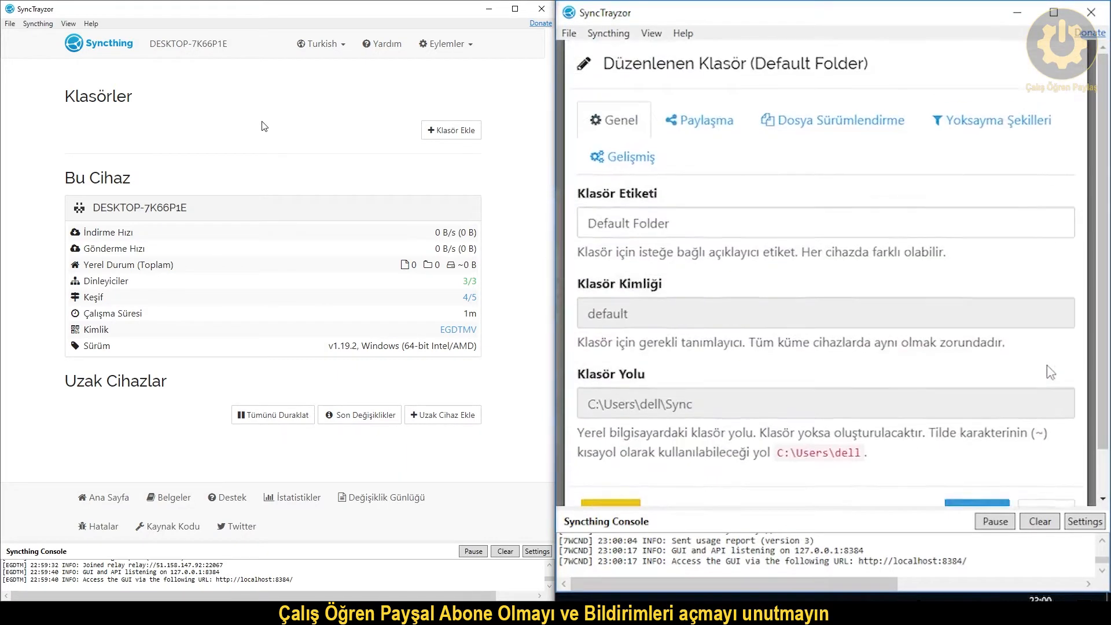
Remove the second PC's Default Folder with Kaldır and confirm with Evet.
scroll(730, 377, "down", 1)
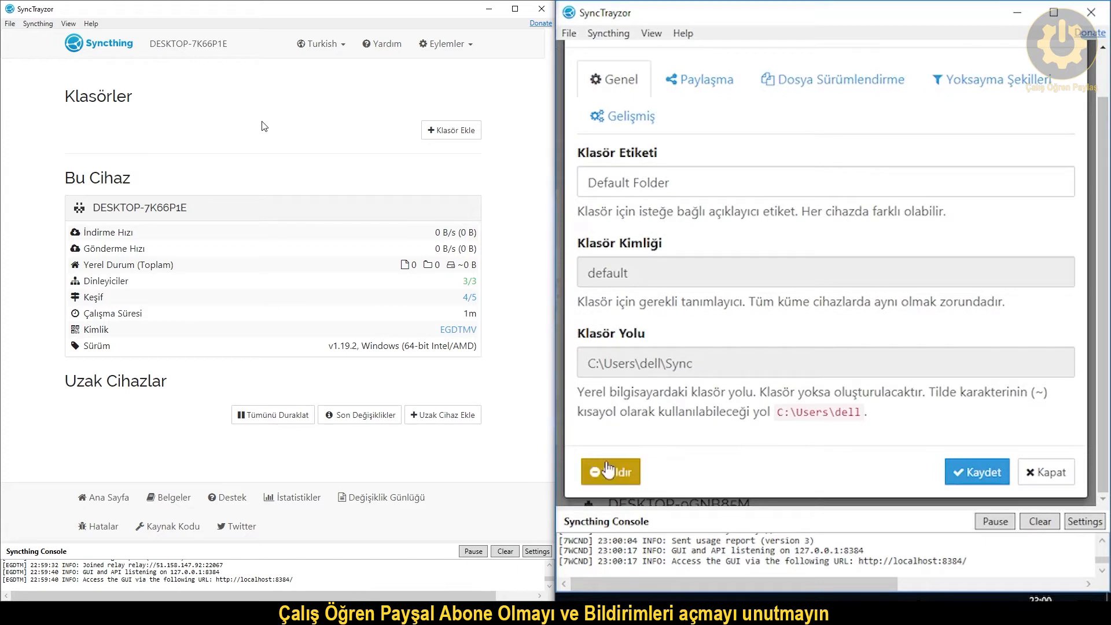
left_click(609, 472)
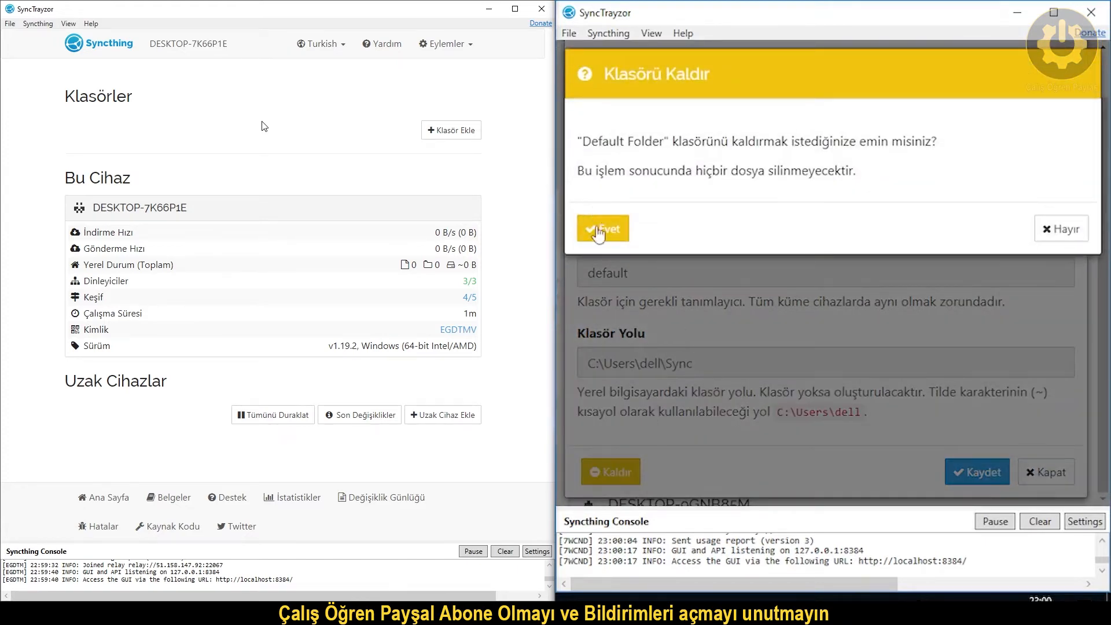
left_click(598, 229)
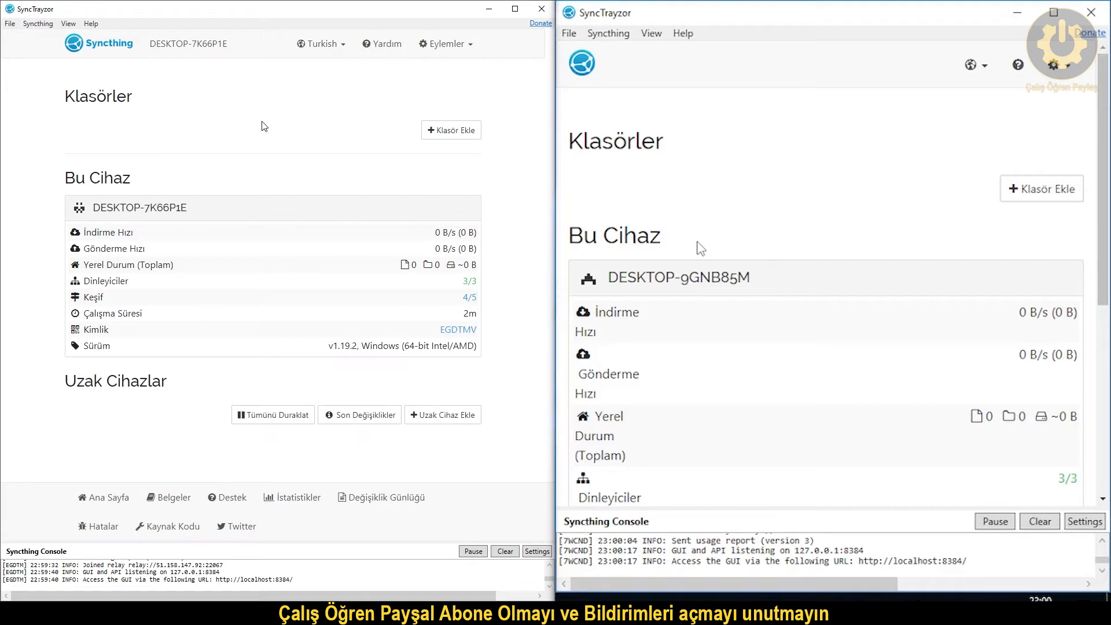
Add the nearby discovered PC by its device ID as remote device '12' and save.
left_click(418, 419)
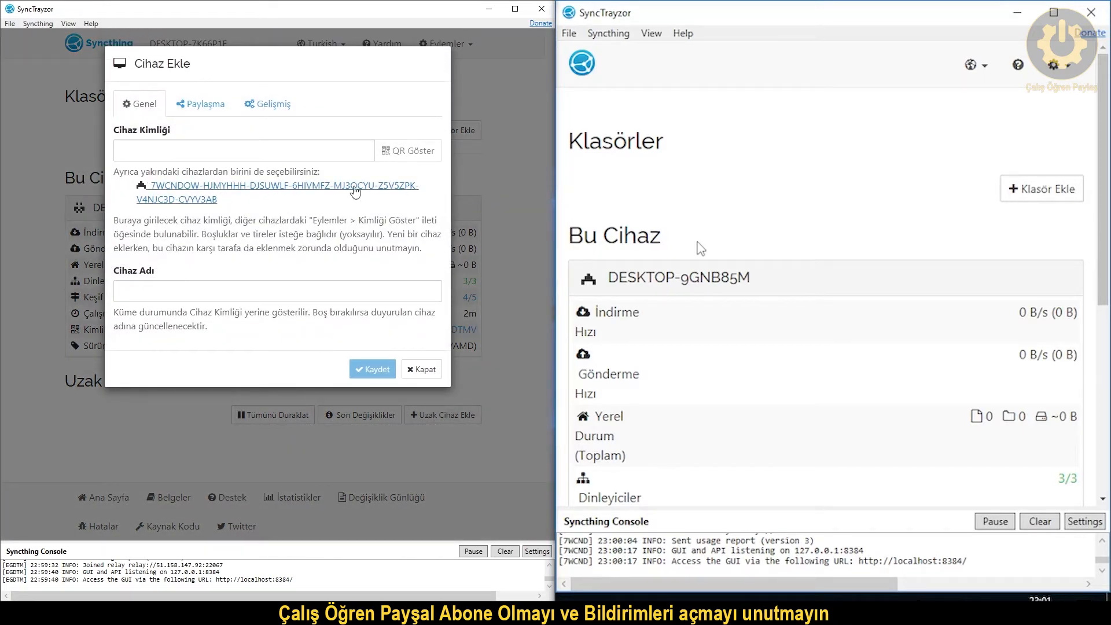
left_click(198, 191)
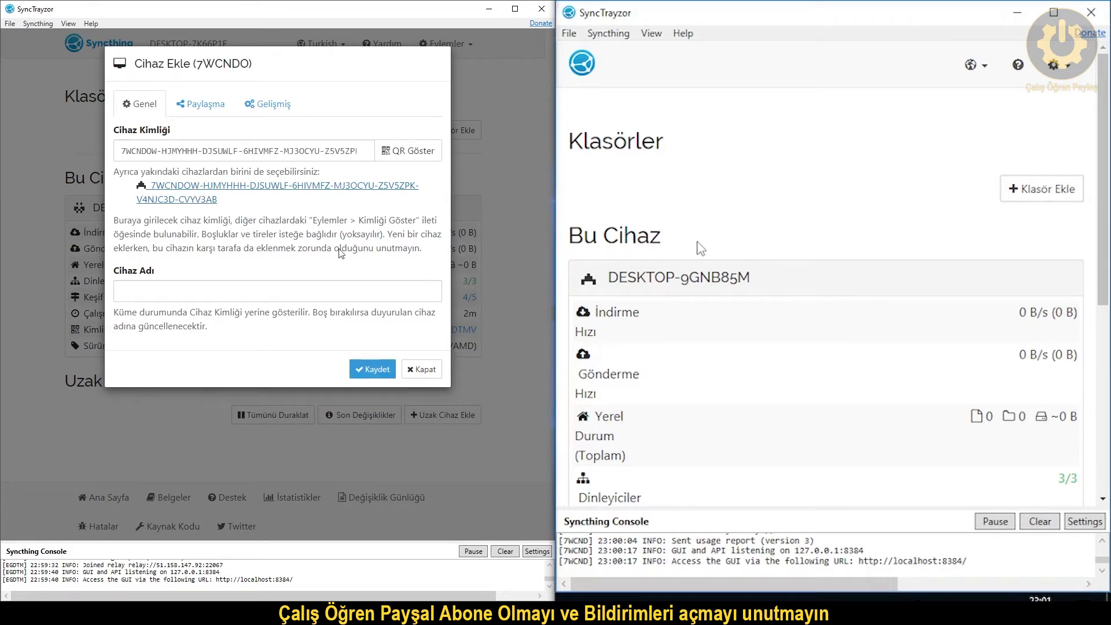
left_click(206, 290)
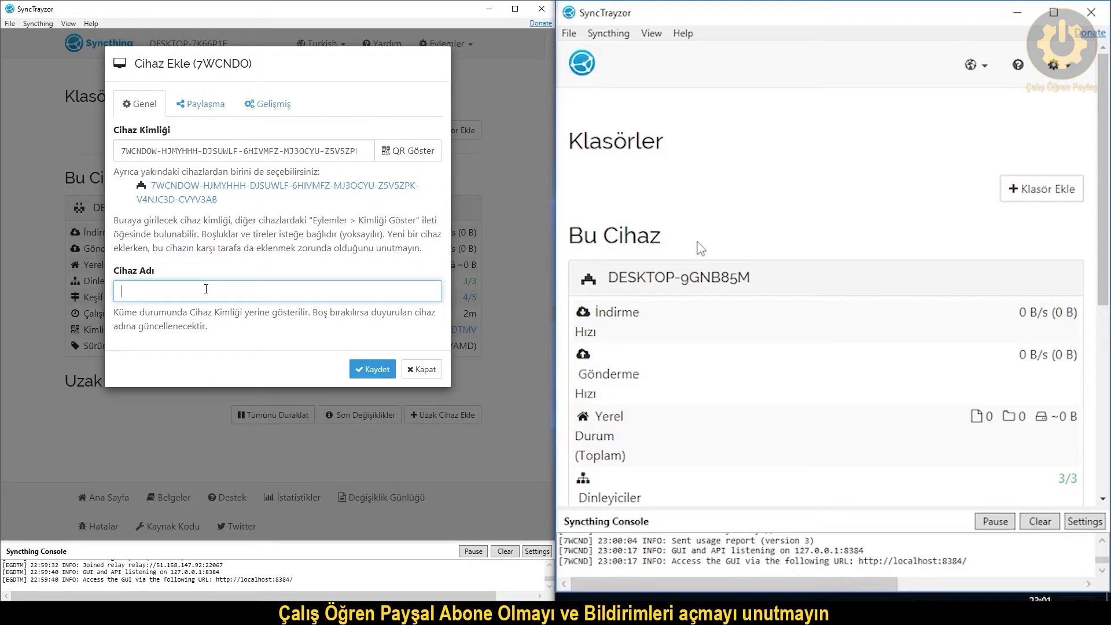
type("12")
left_click(370, 372)
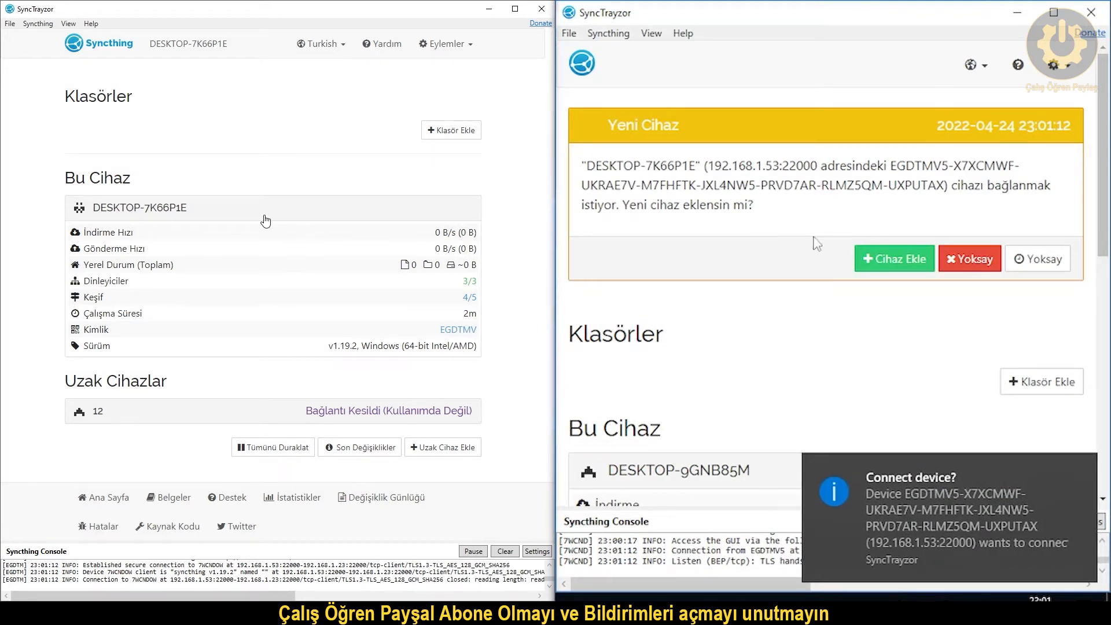
Accept the new-device request on the second PC, save it, and check device 12 is connected.
left_click(886, 269)
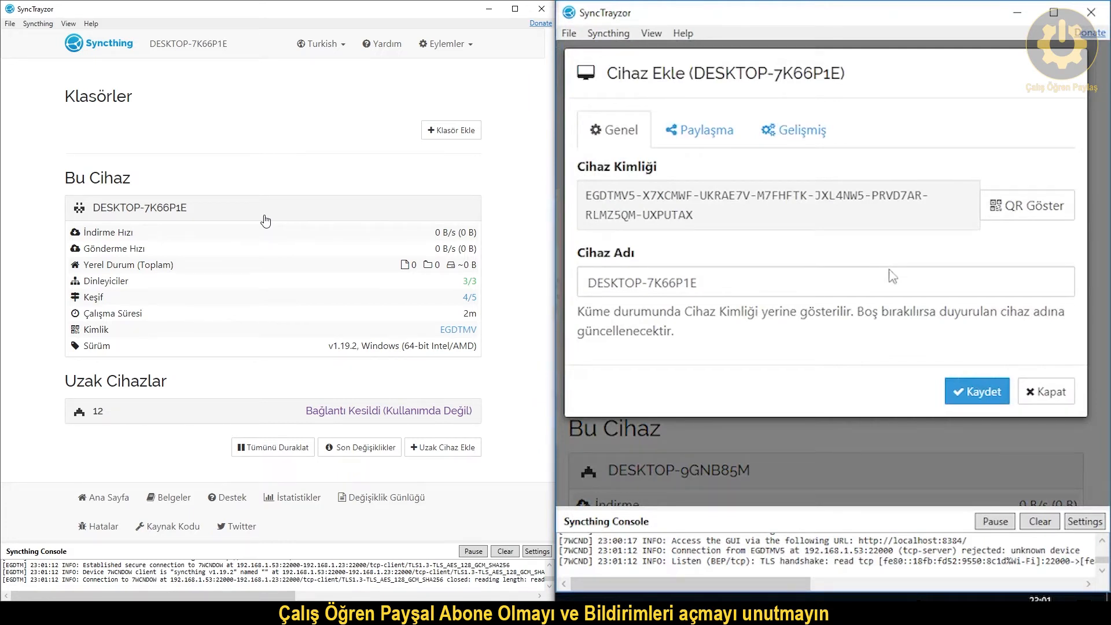
left_click(964, 394)
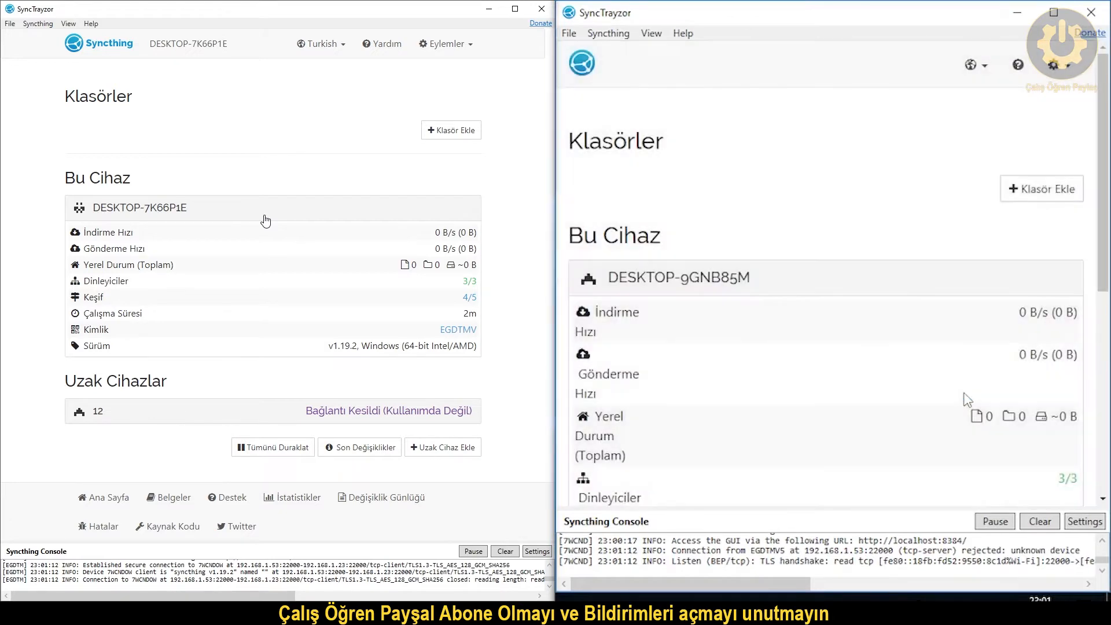
scroll(844, 245, "down", 6)
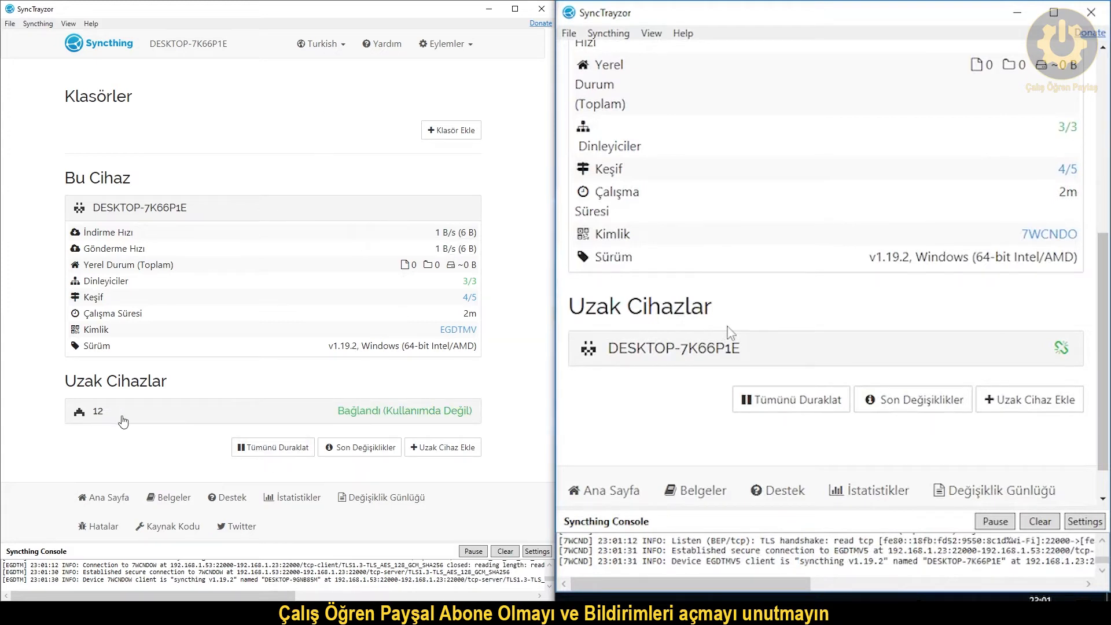
left_click(392, 417)
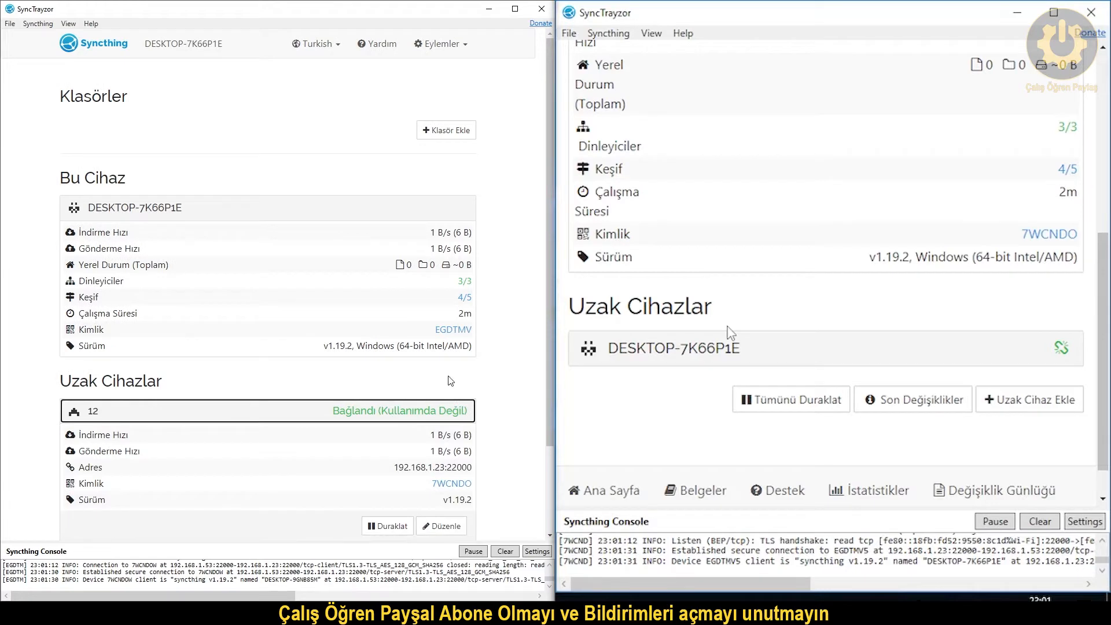
scroll(387, 347, "down", 2)
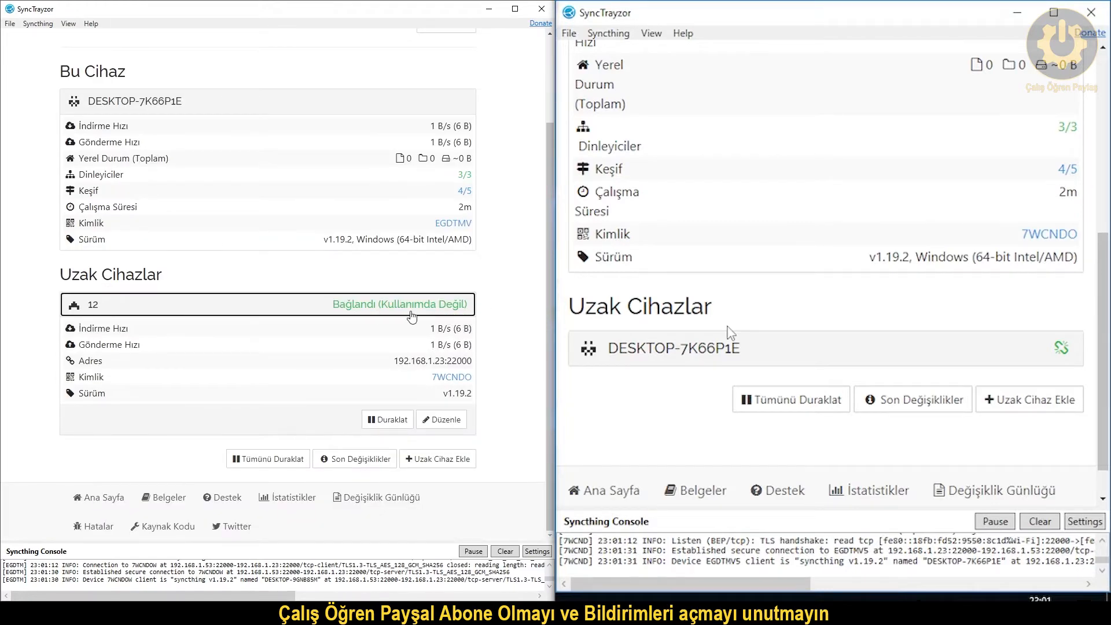
scroll(312, 374, "up", 2)
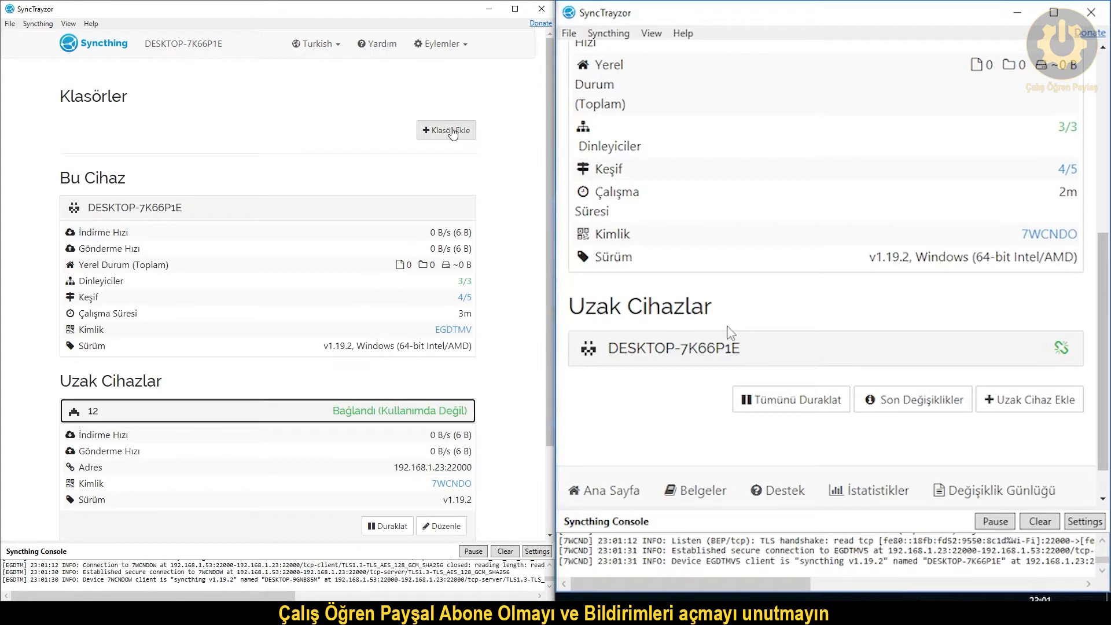
Start a new folder and replace its generated folder ID with 1234.
left_click(452, 133)
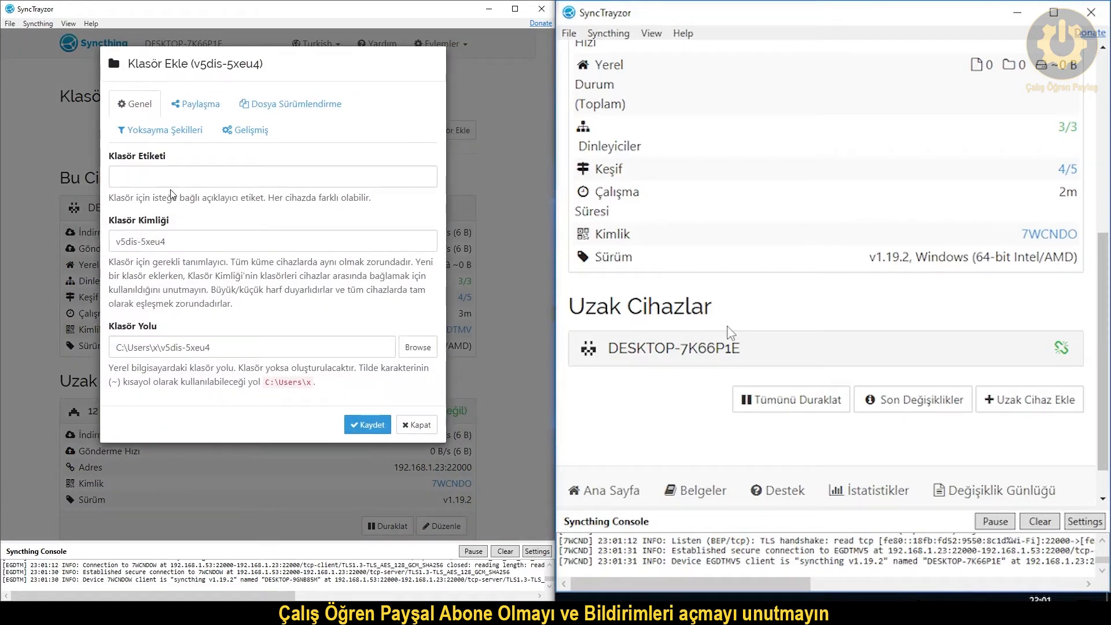
left_click(190, 107)
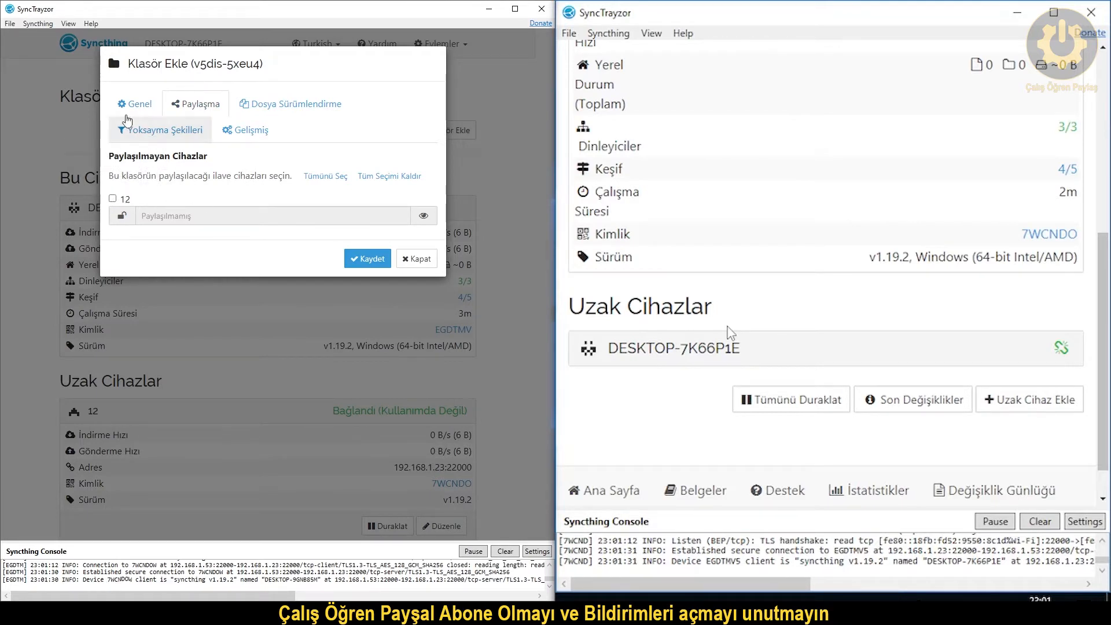
left_click(131, 114)
left_click(204, 179)
left_click_drag(181, 245, 85, 249)
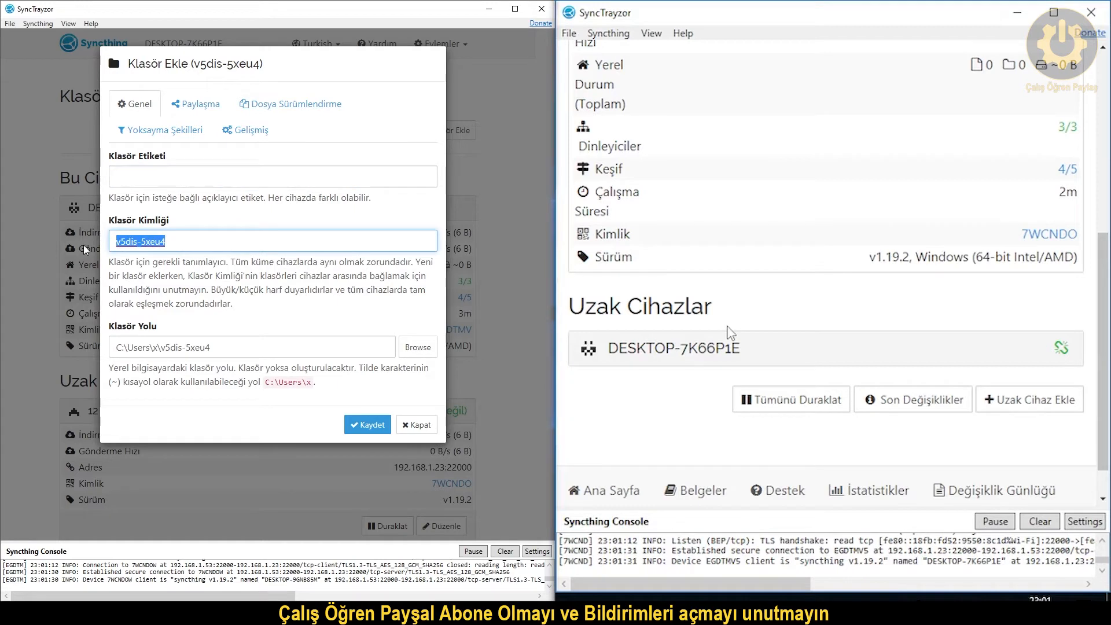
type("1234")
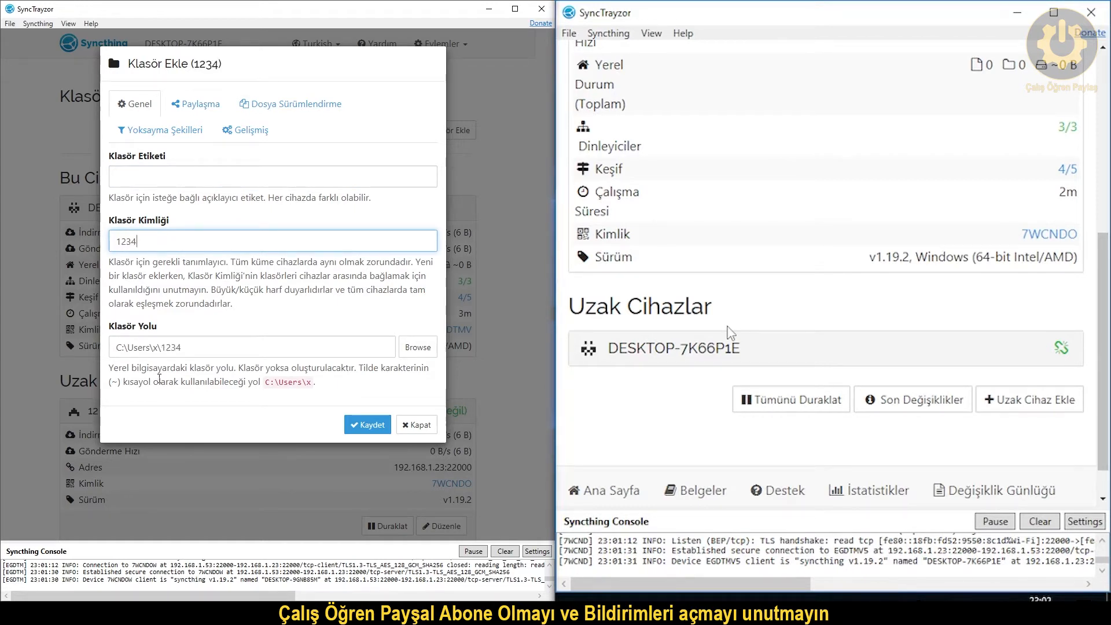
Create a new Desktop folder 1234, choose it as the location, and save the folder.
left_click(417, 347)
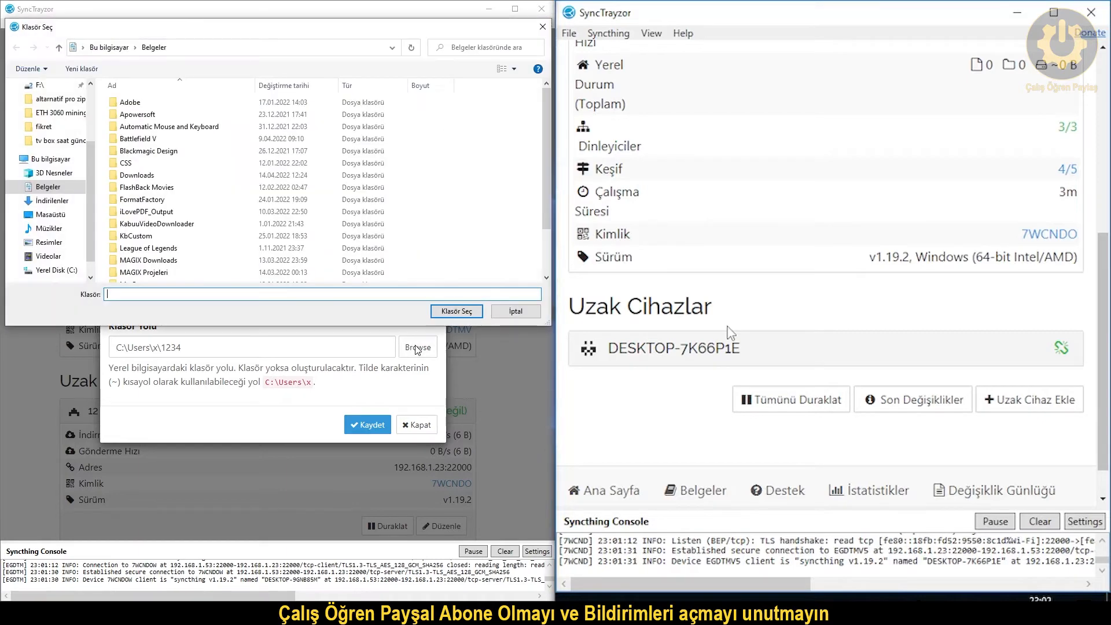
left_click(50, 214)
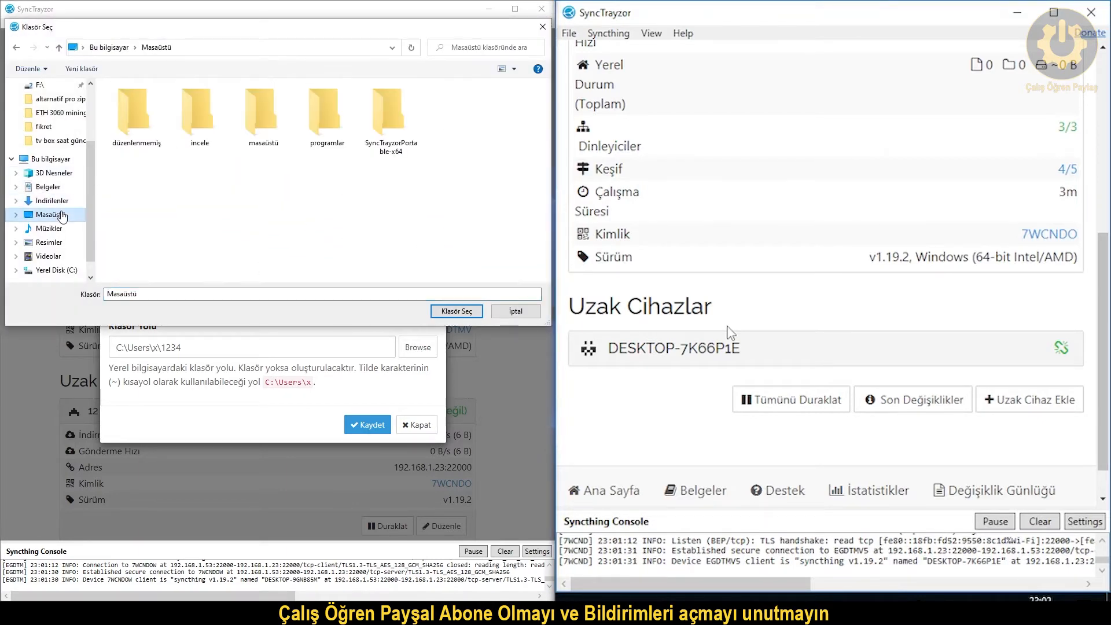
right_click(429, 199)
mouse_move(477, 338)
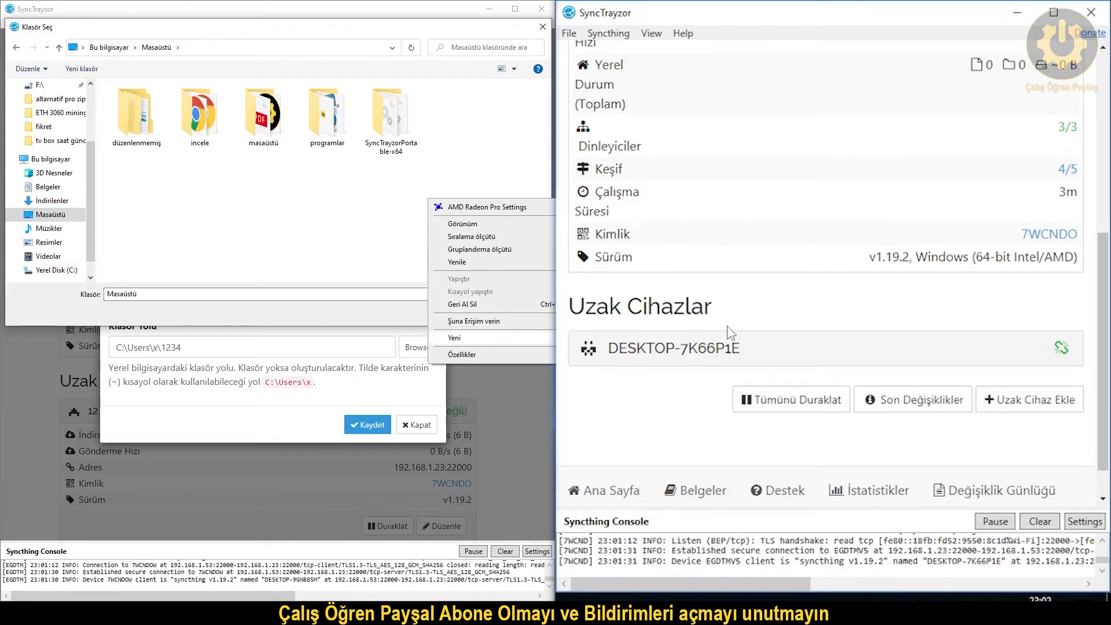
left_click(591, 339)
type("1234")
left_click(498, 183)
left_click(455, 125)
left_click(468, 314)
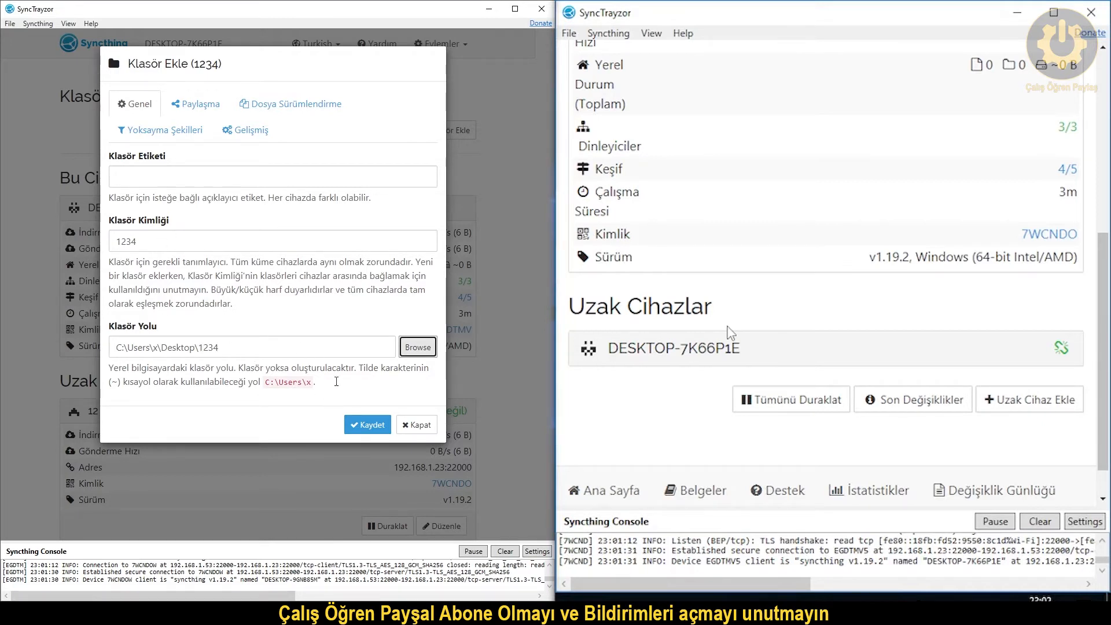
left_click(364, 428)
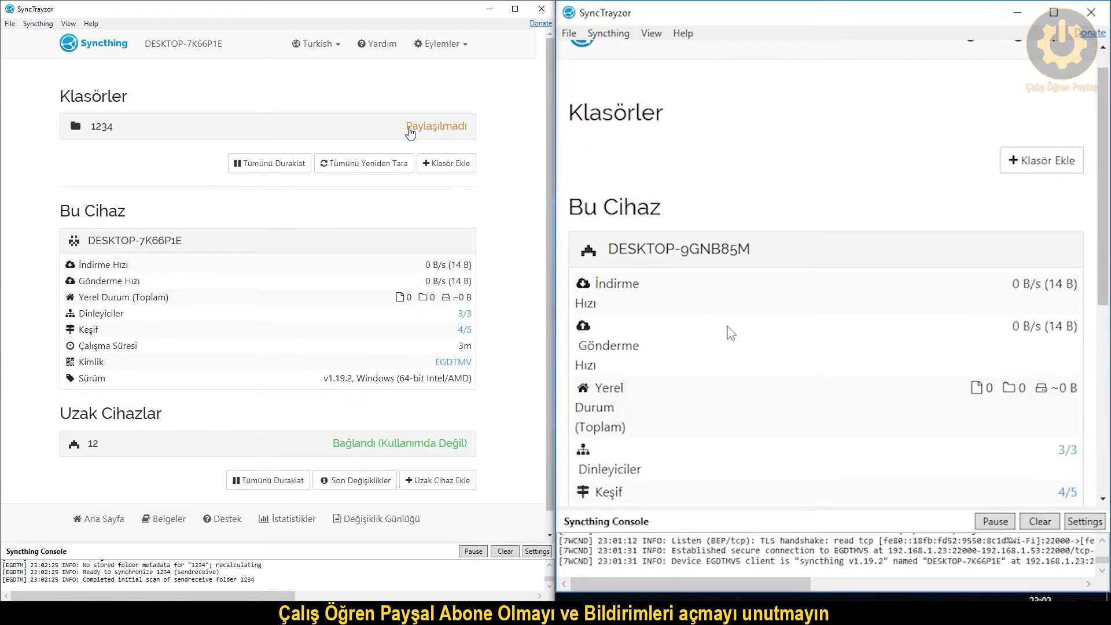
Tick folder 1234 in device 12's Paylaşma settings and save the change.
scroll(446, 146, "down", 1)
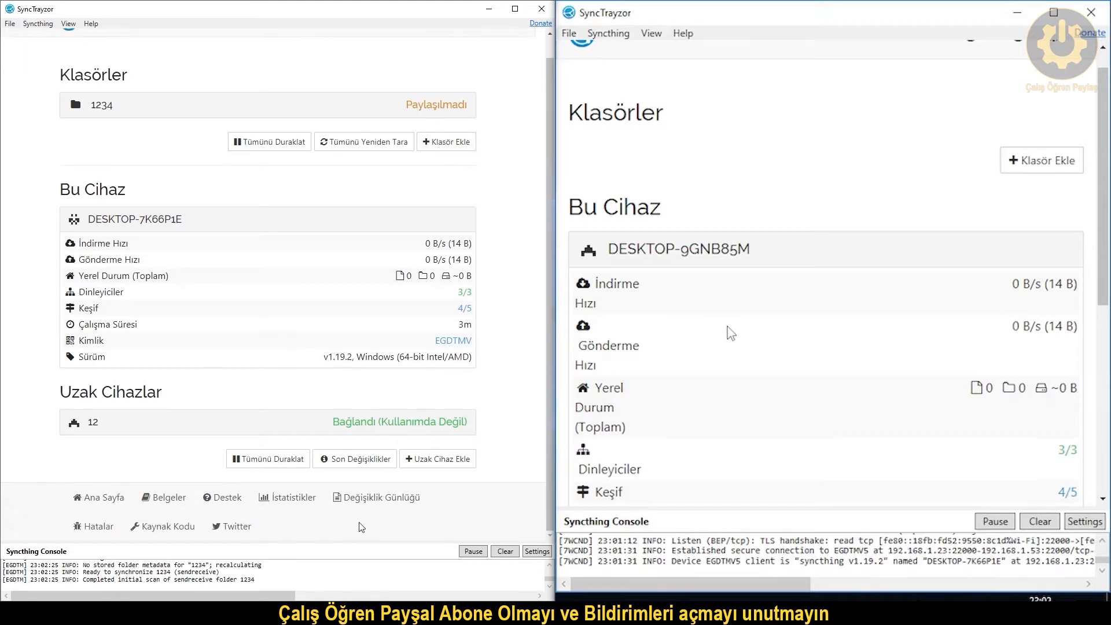
left_click(97, 430)
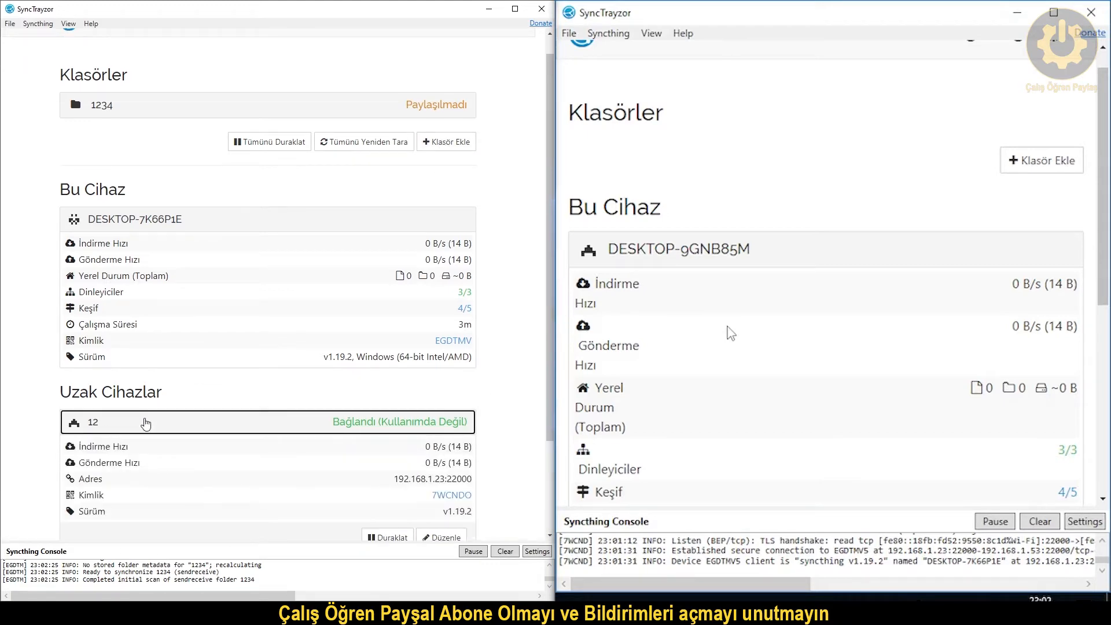
scroll(129, 427, "down", 3)
left_click(443, 420)
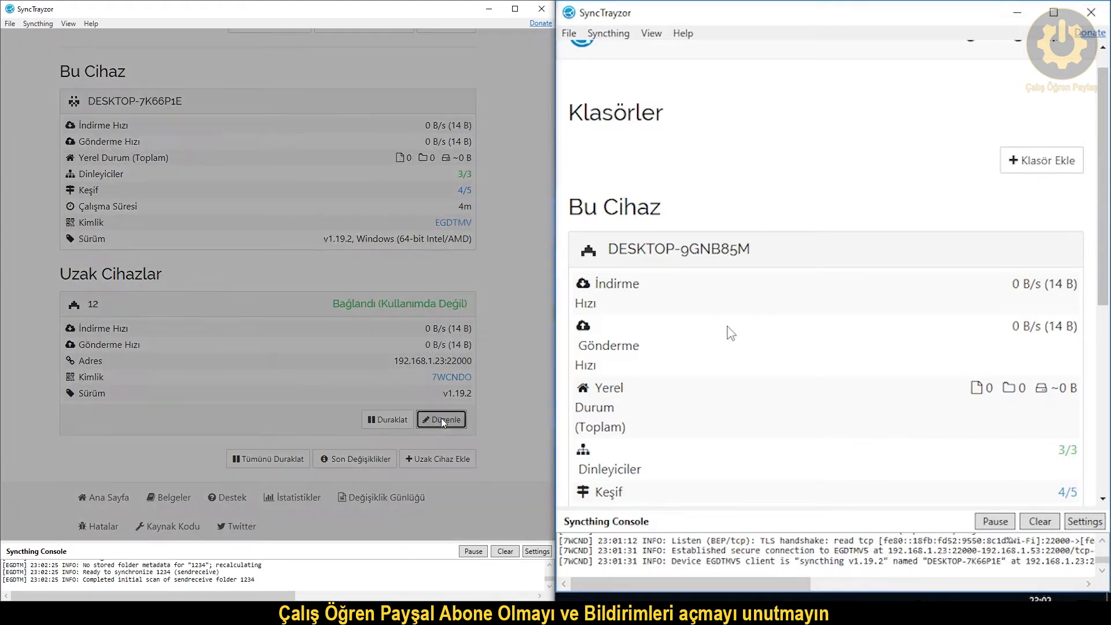
left_click(194, 106)
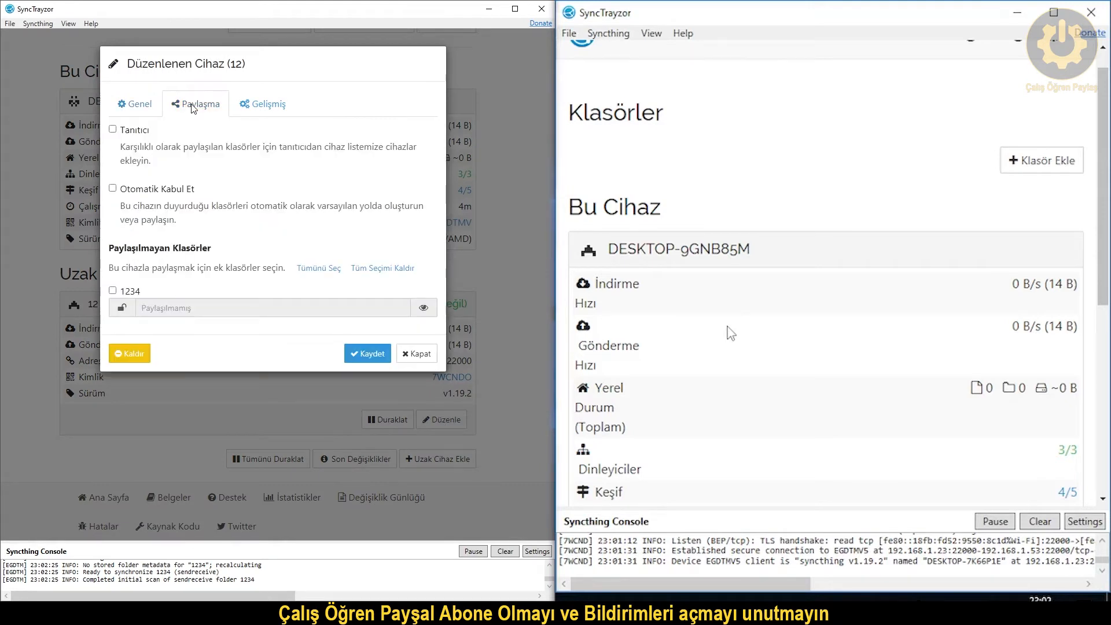
left_click(113, 291)
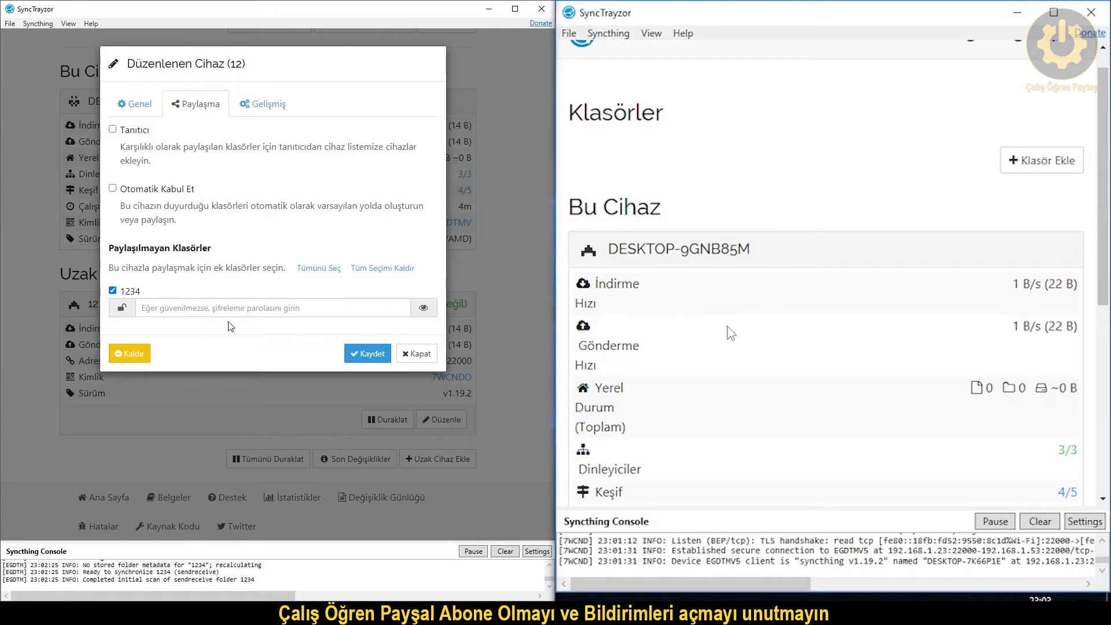
left_click(351, 355)
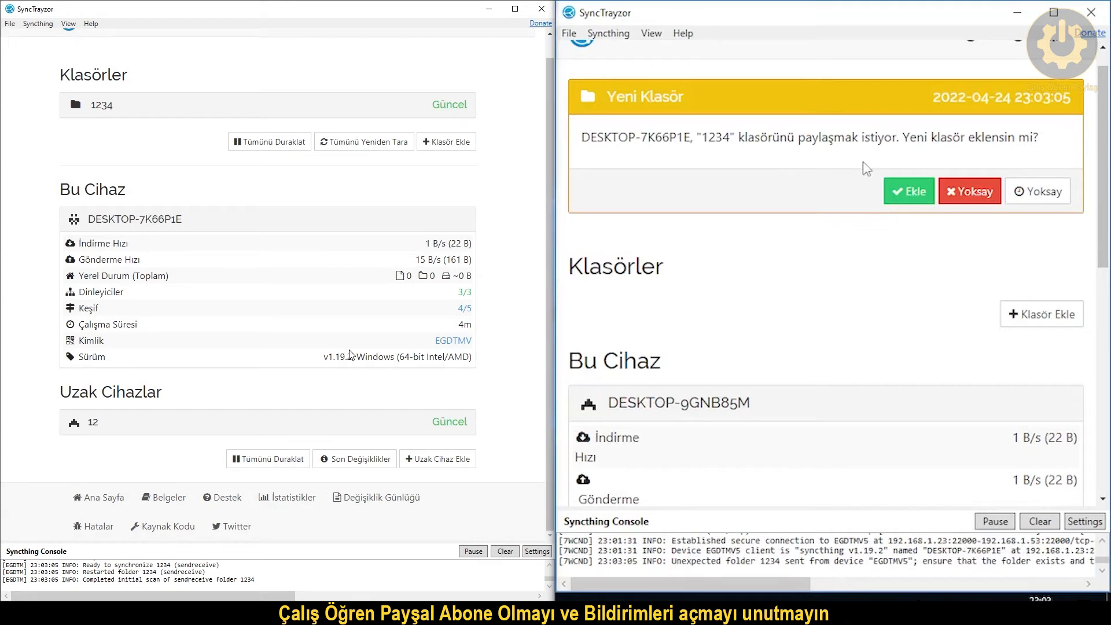
Accept the offered folder 1234 on the second PC and save it at C:\Users\dell\1234.
left_click(907, 193)
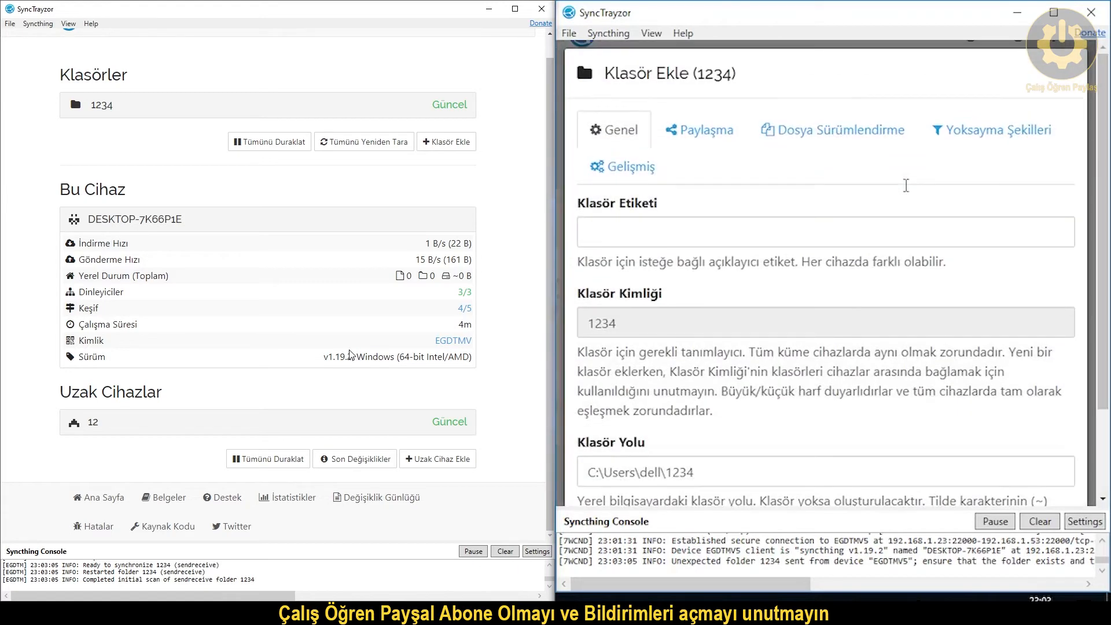
scroll(755, 225, "down", 2)
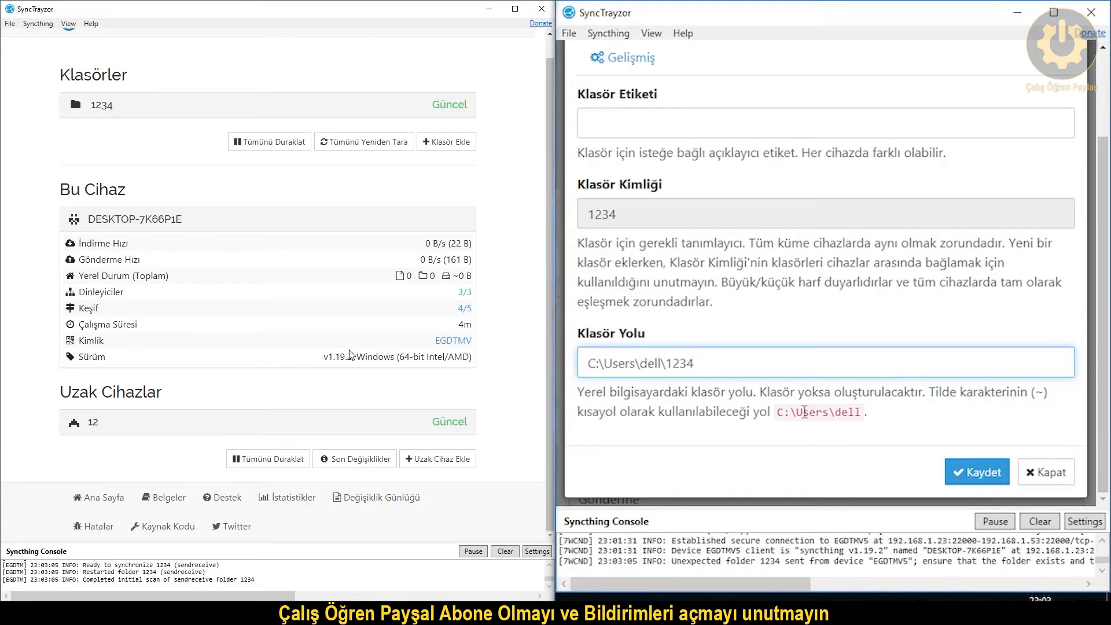
left_click(956, 473)
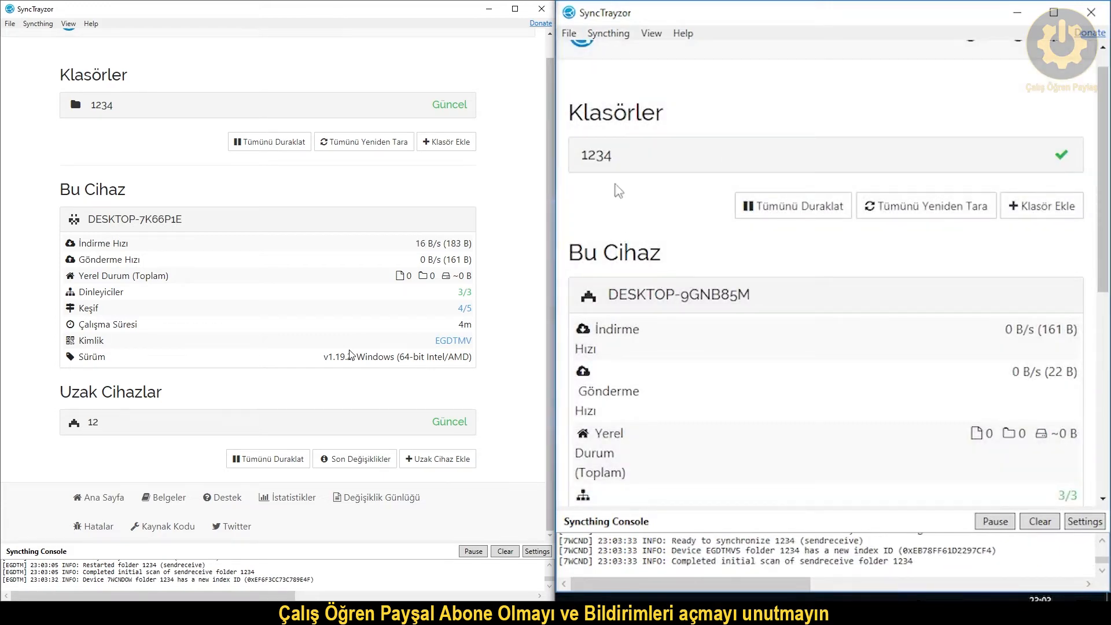
key("alt+Tab")
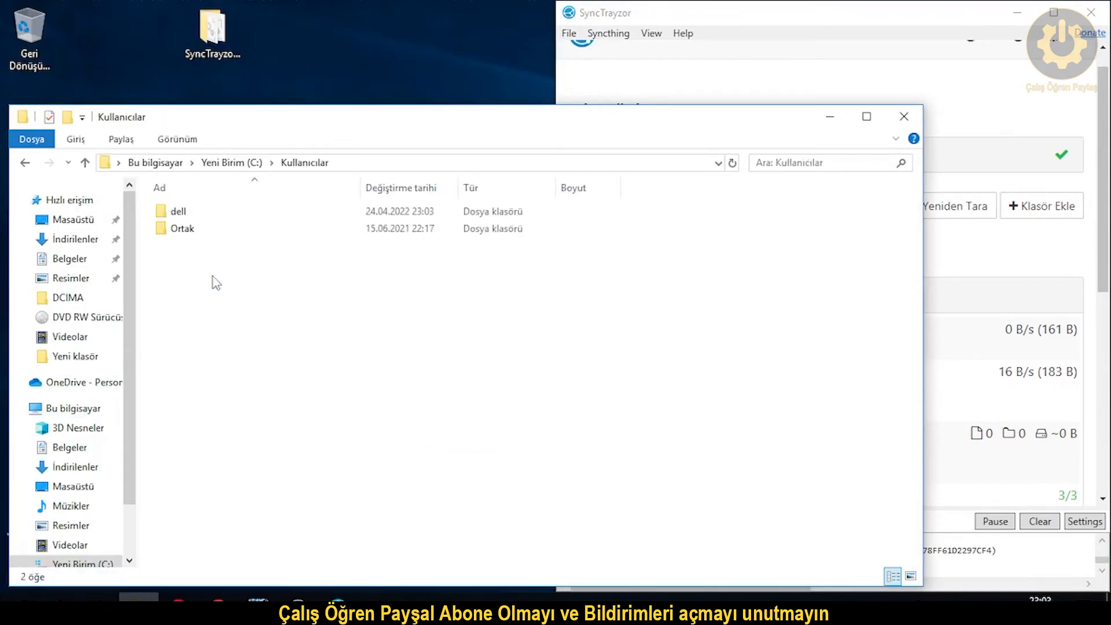
left_click(208, 212)
double_click(208, 211)
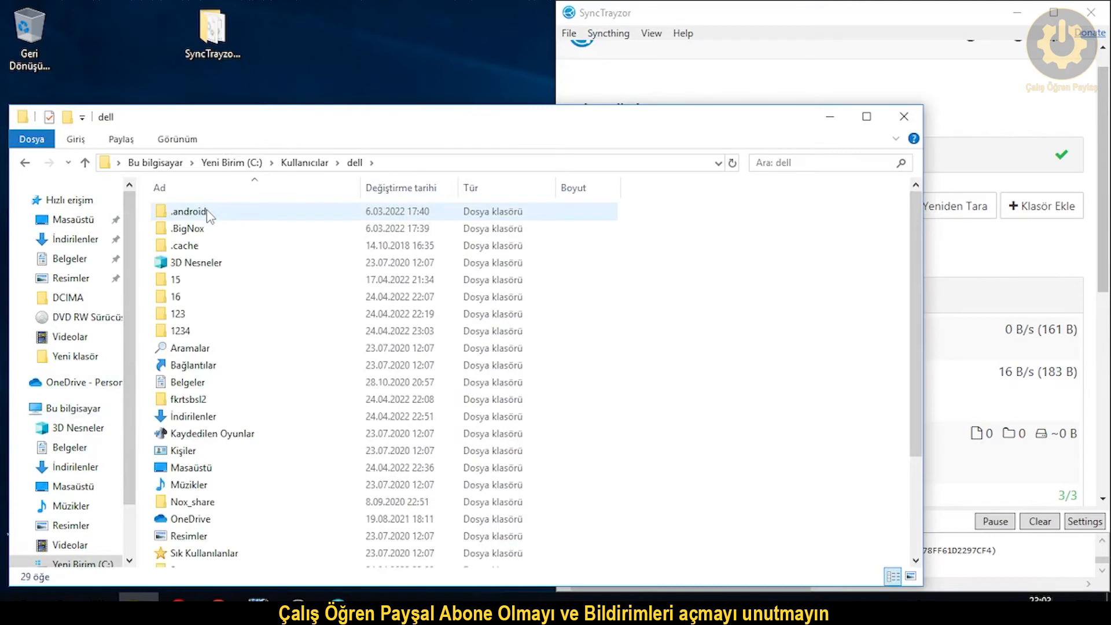
double_click(210, 331)
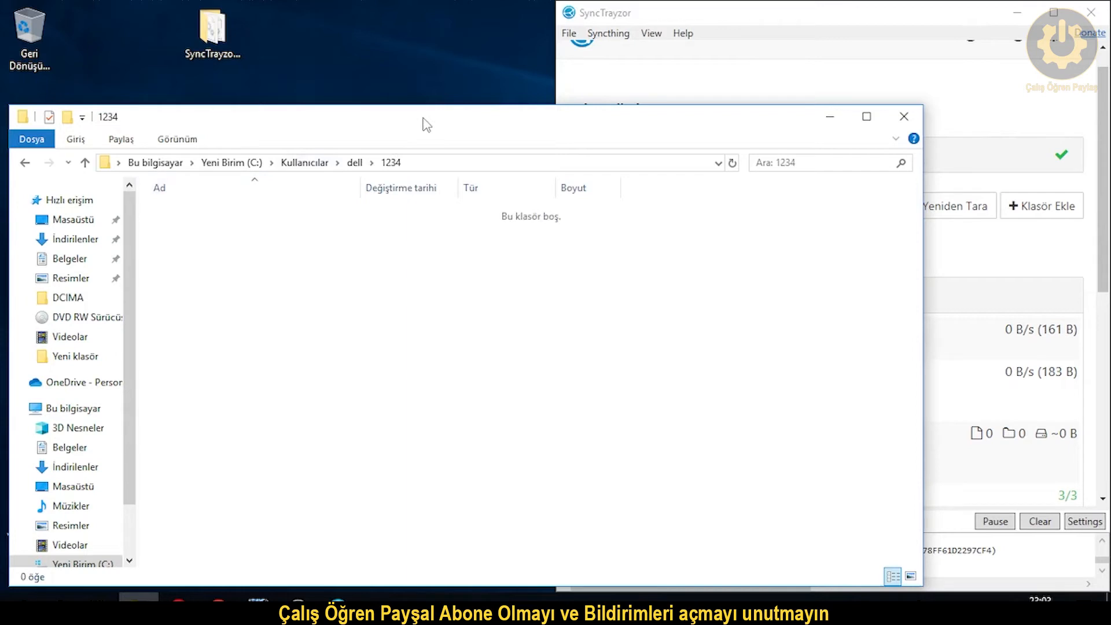
left_click_drag(427, 123, 3, 188)
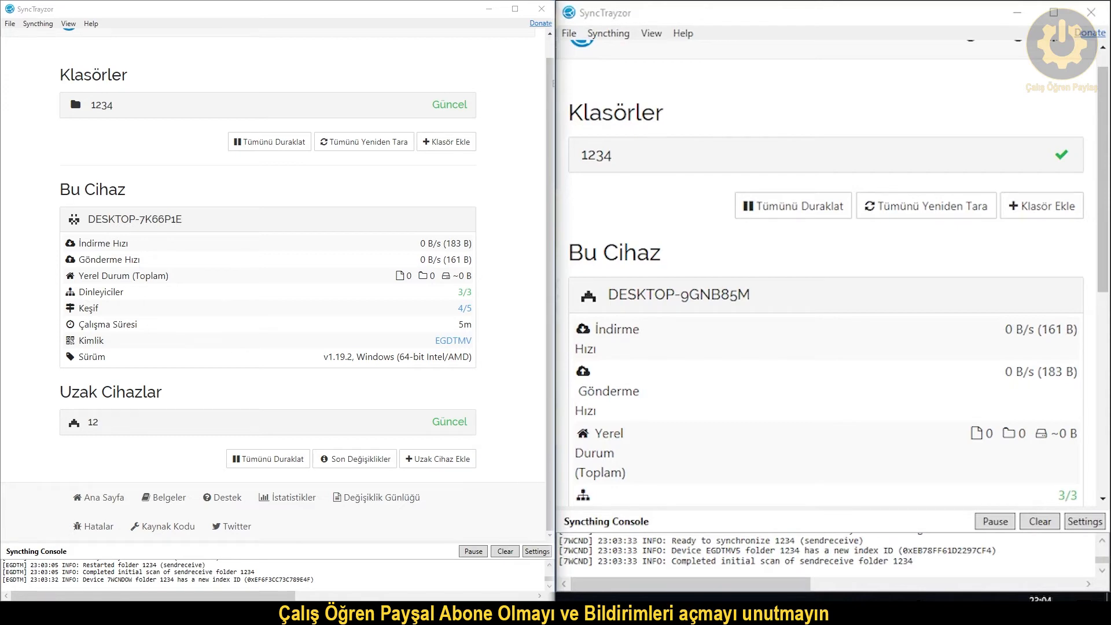
Open the desktop 1234 folder and snap its window to the left half.
left_click(489, 9)
left_click(491, 10)
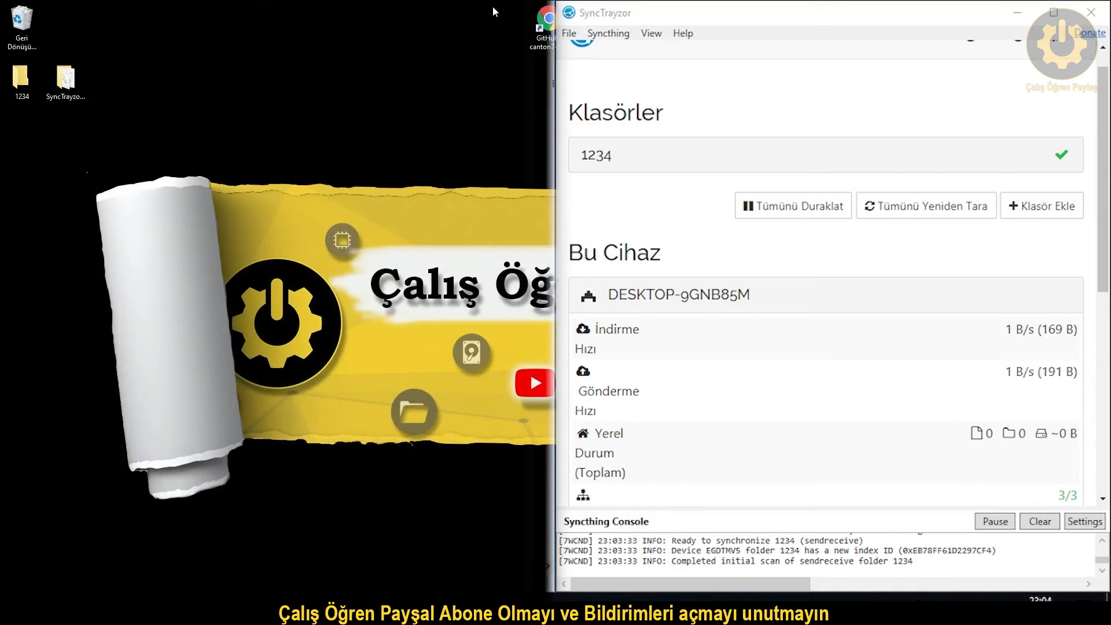
double_click(21, 79)
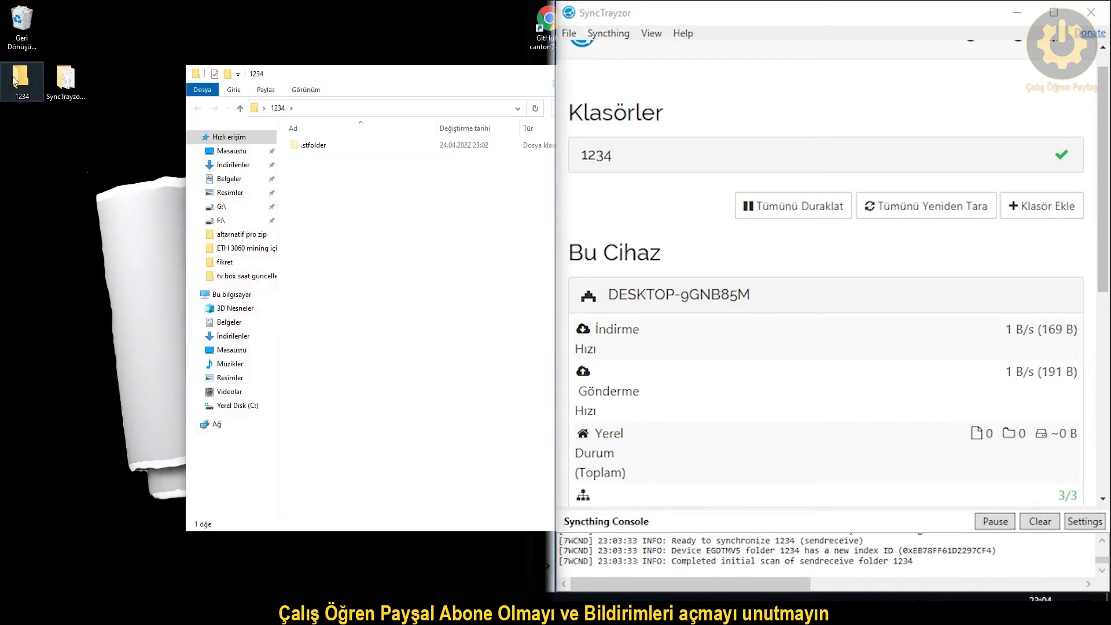
left_click_drag(462, 75, 2, 179)
left_click(295, 200)
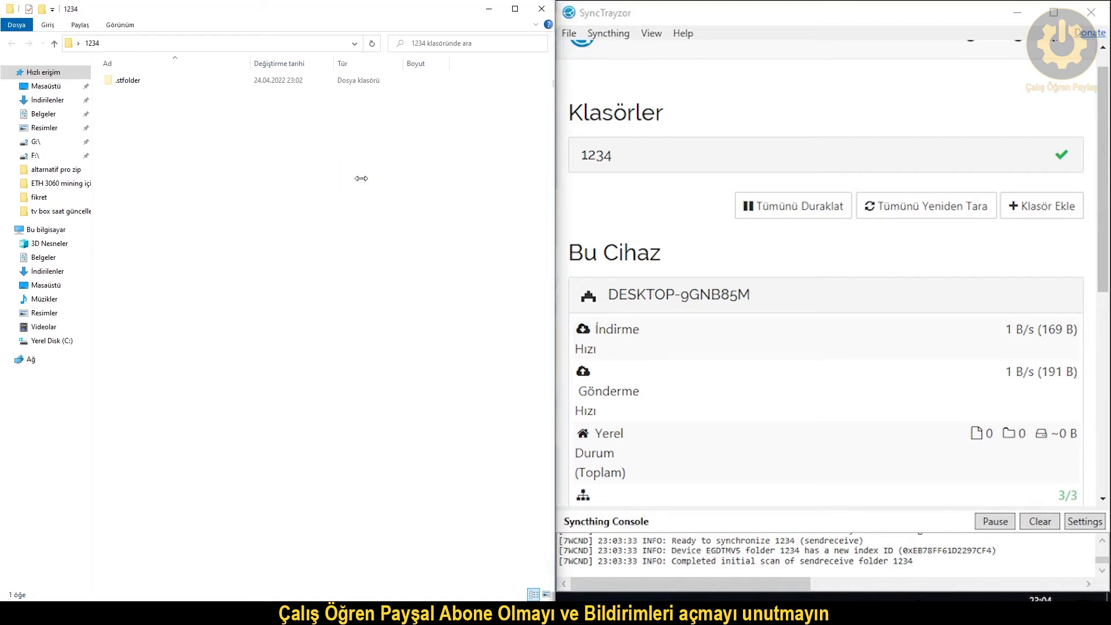
Paste Windows11PE.ISO into the 1234 folder using the standard Explorer paste.
key("ctrl+v")
left_click(387, 264)
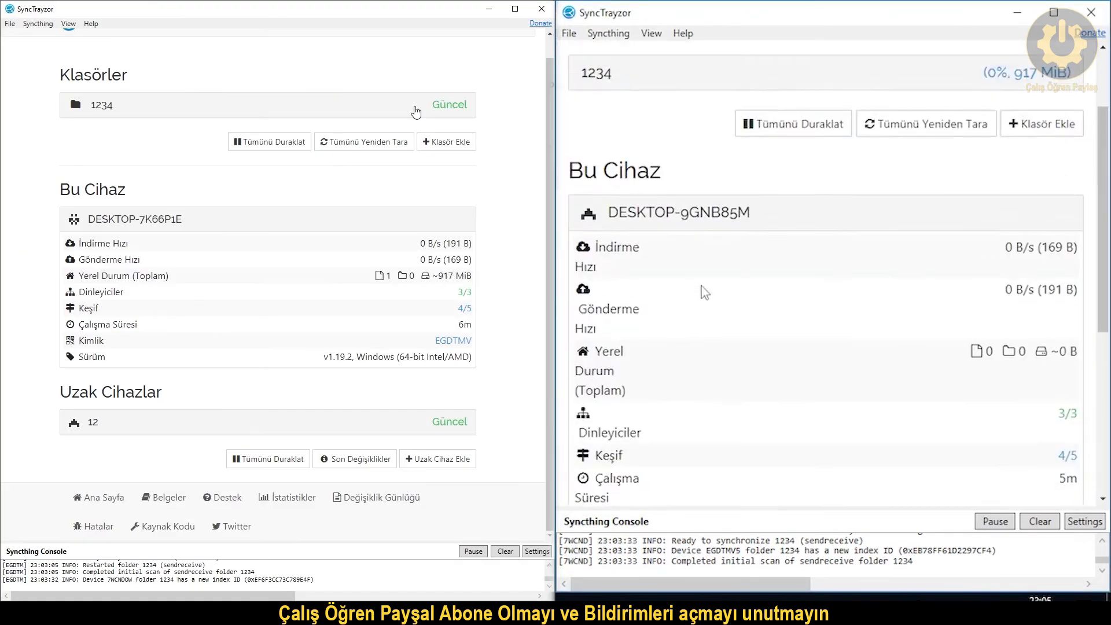
left_click(701, 181)
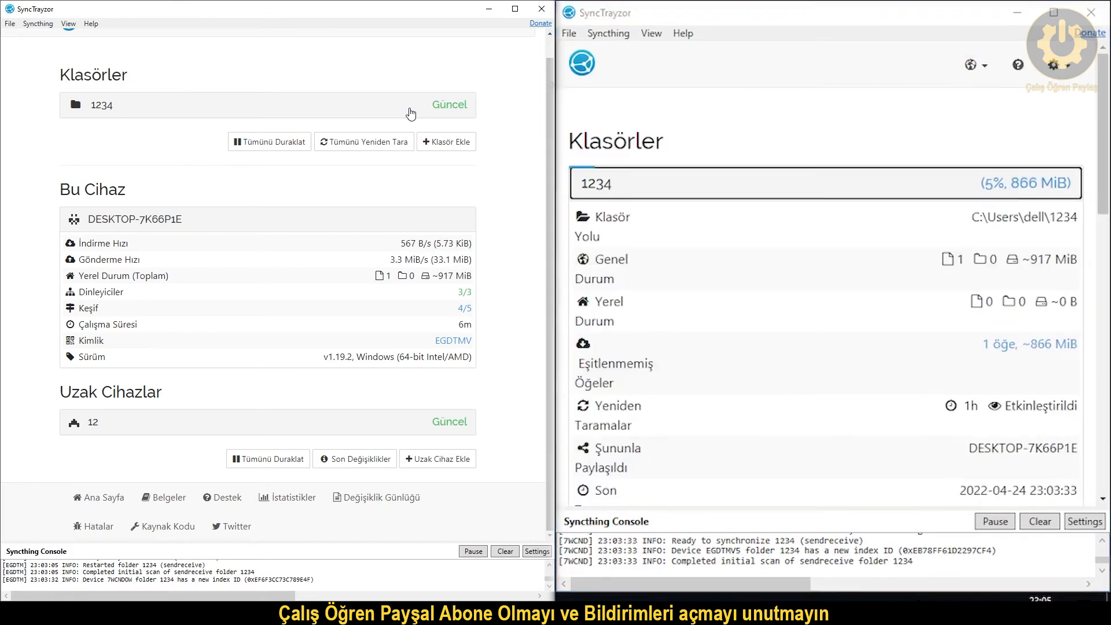
Review folder 1234's transfer progress and device 12's details as the ISO reaches 18%.
left_click(701, 181)
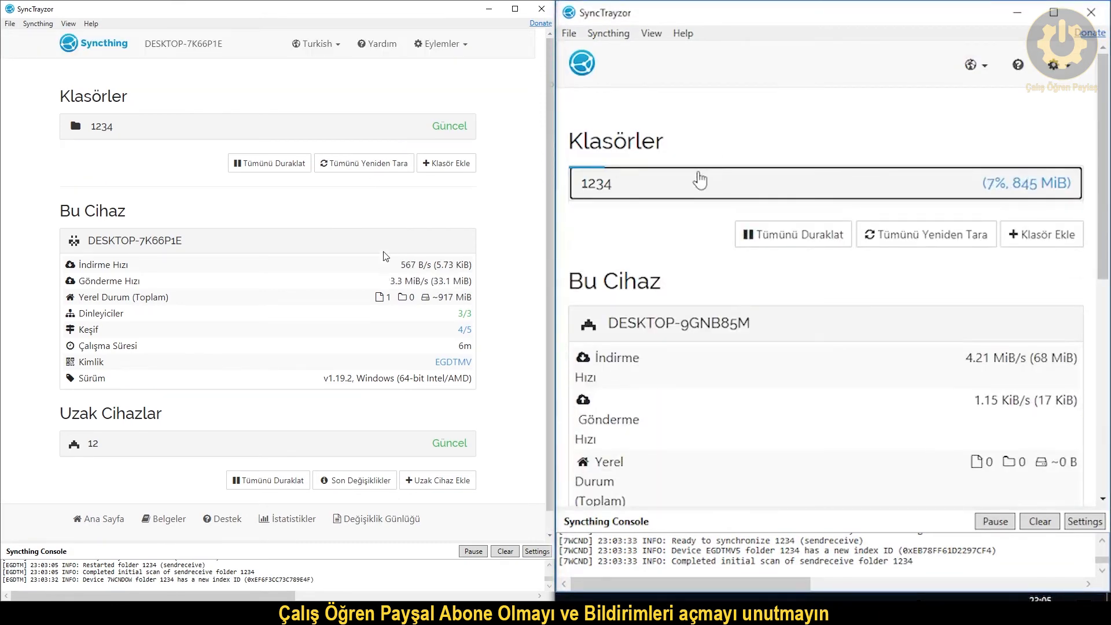
scroll(372, 251, "up", 1)
scroll(421, 357, "down", 1)
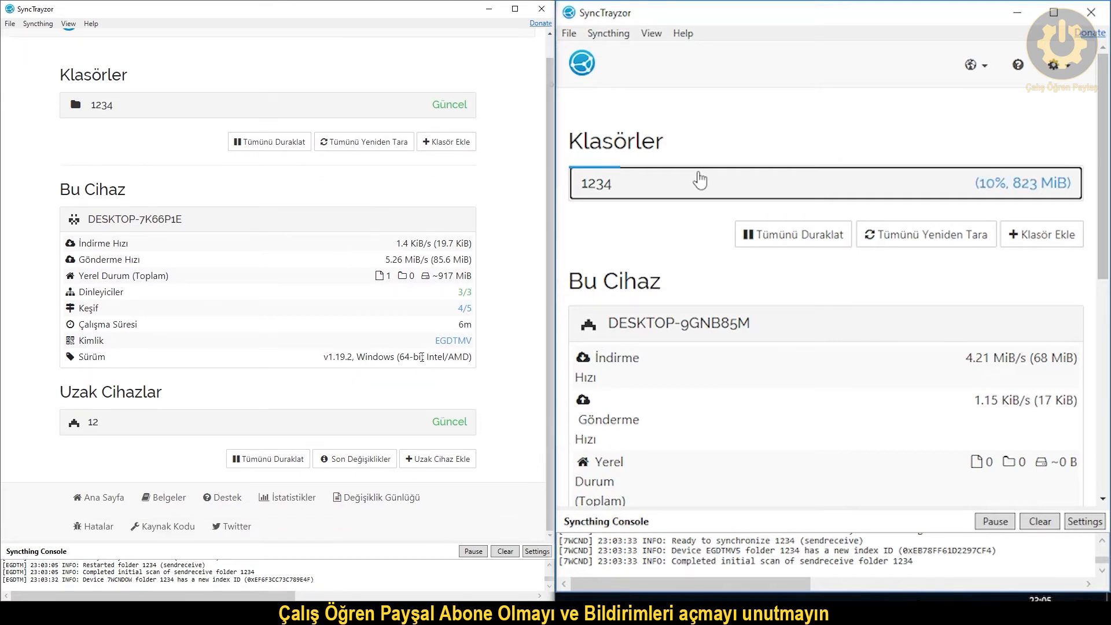
left_click(456, 437)
scroll(456, 437, "up", 1)
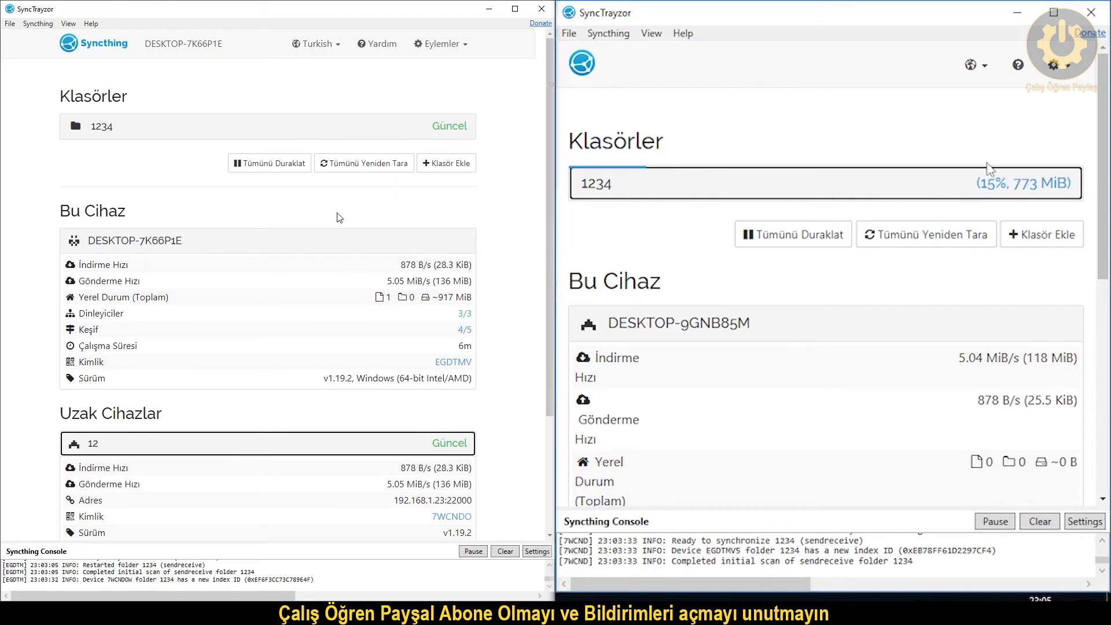
left_click(978, 196)
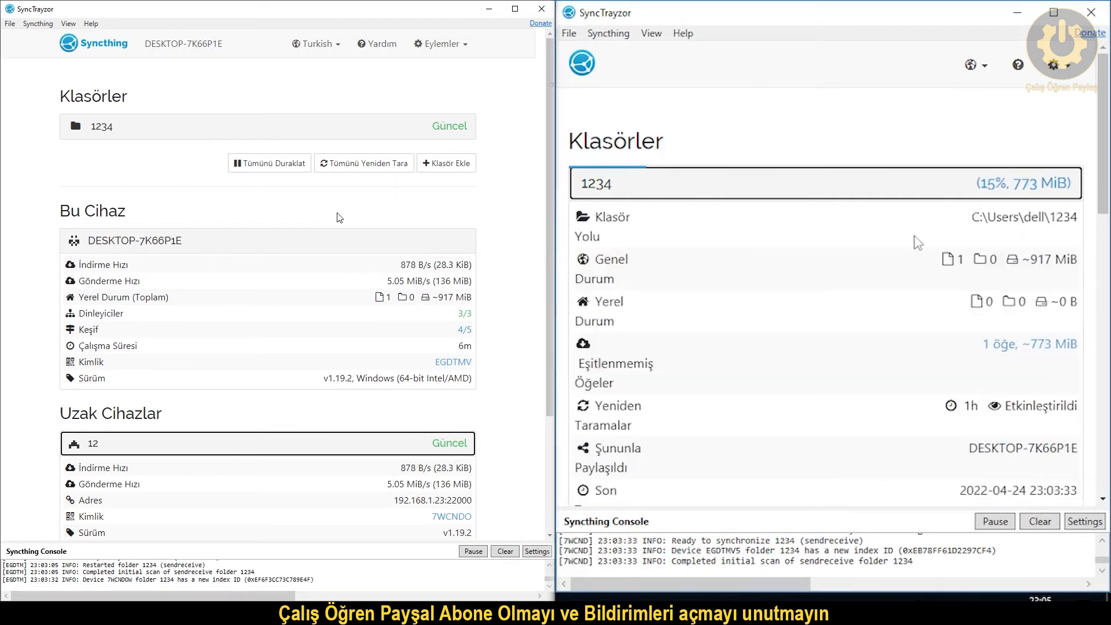
key("alt+Tab")
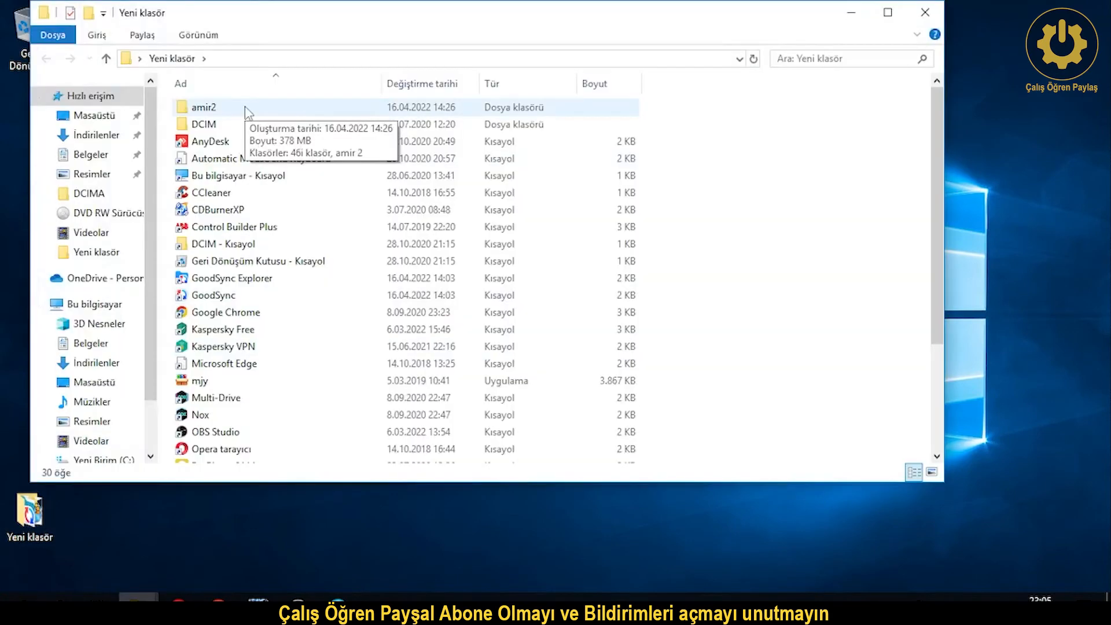
Move amir2 from Yeni klasör via the desktop into the shared 1234 folder.
left_click(250, 108)
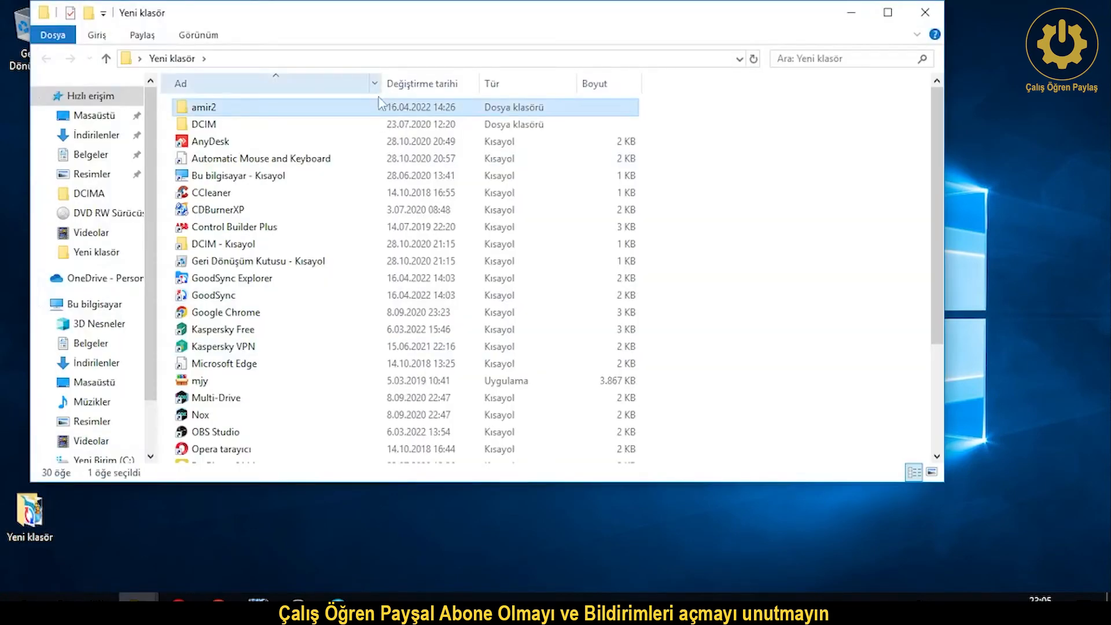
left_click_drag(351, 117, 1002, 79)
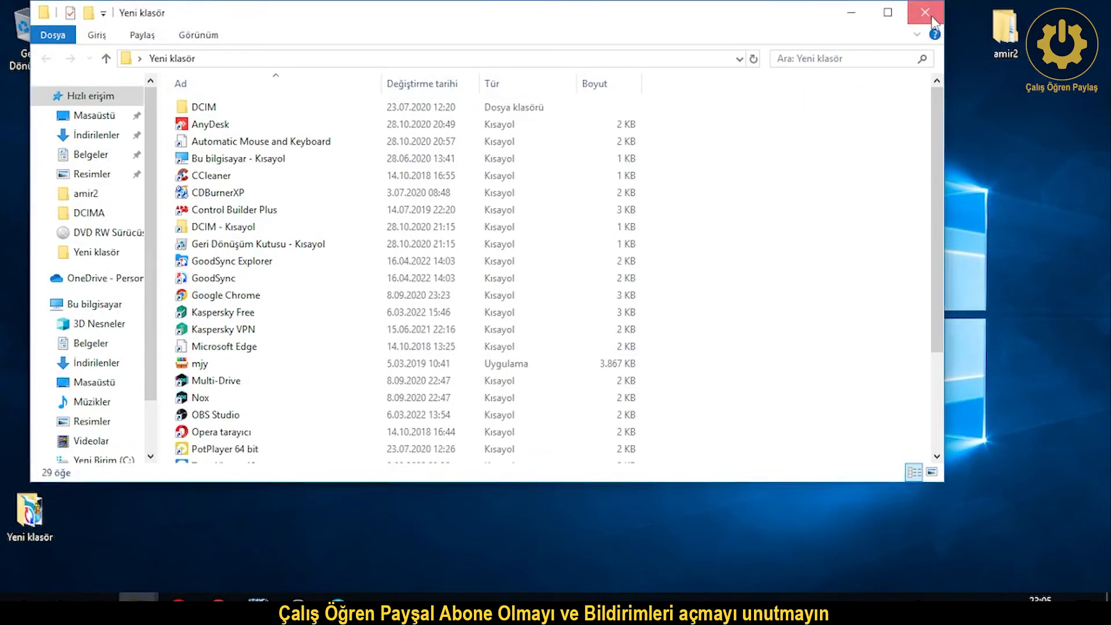
left_click(925, 11)
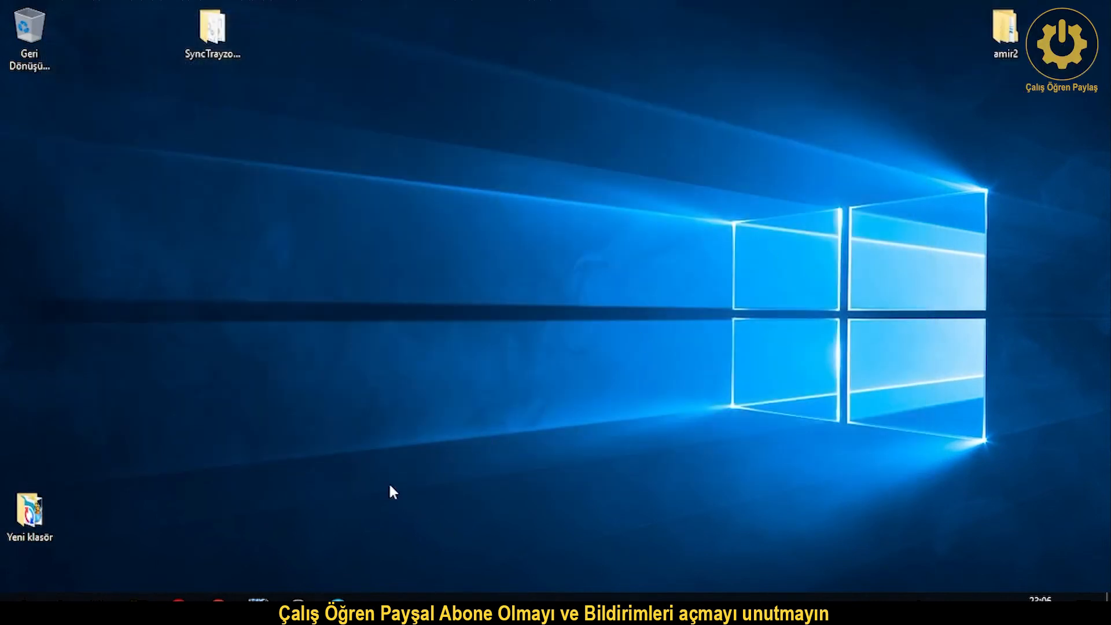
left_click(139, 597)
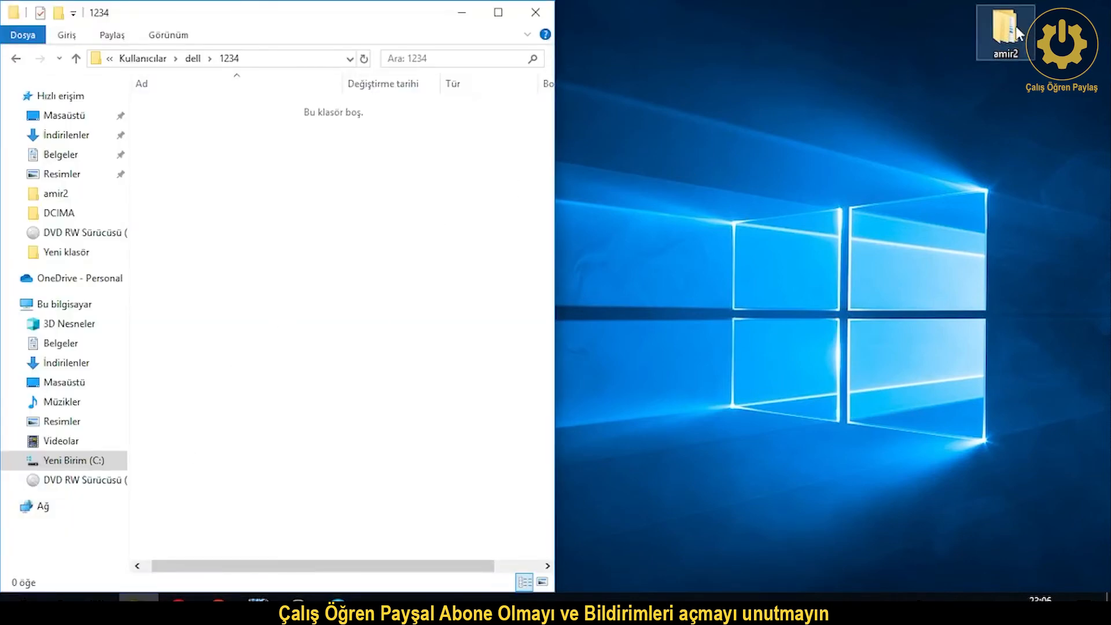
left_click_drag(1018, 35, 501, 296)
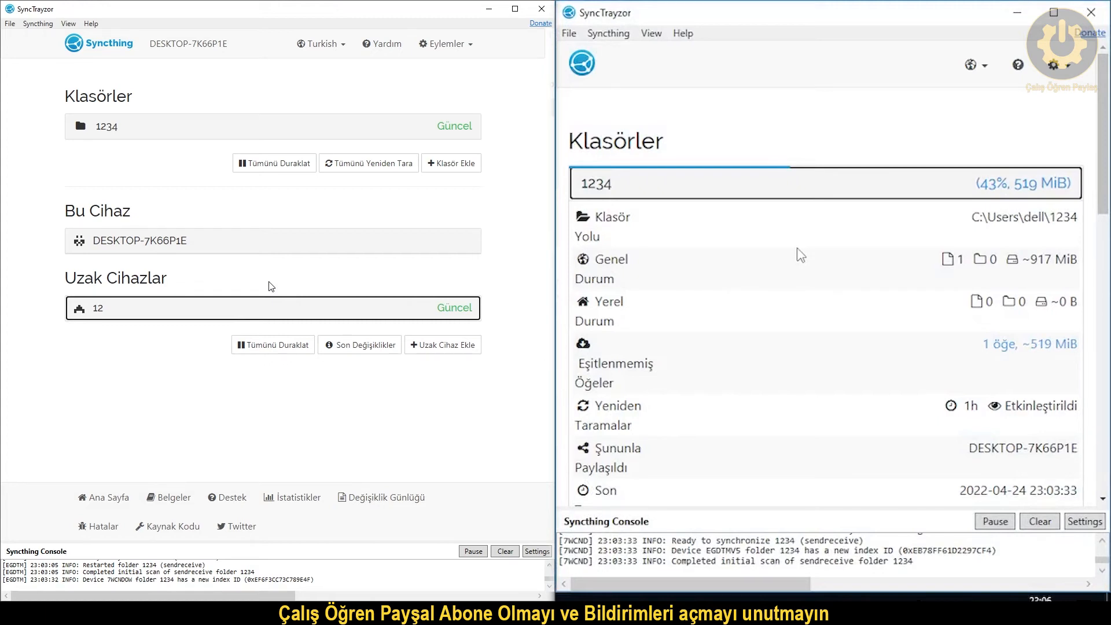
Toggle the 1234, This Device and remote device panels to check transfer rates.
left_click(796, 185)
left_click(753, 326)
left_click(754, 327)
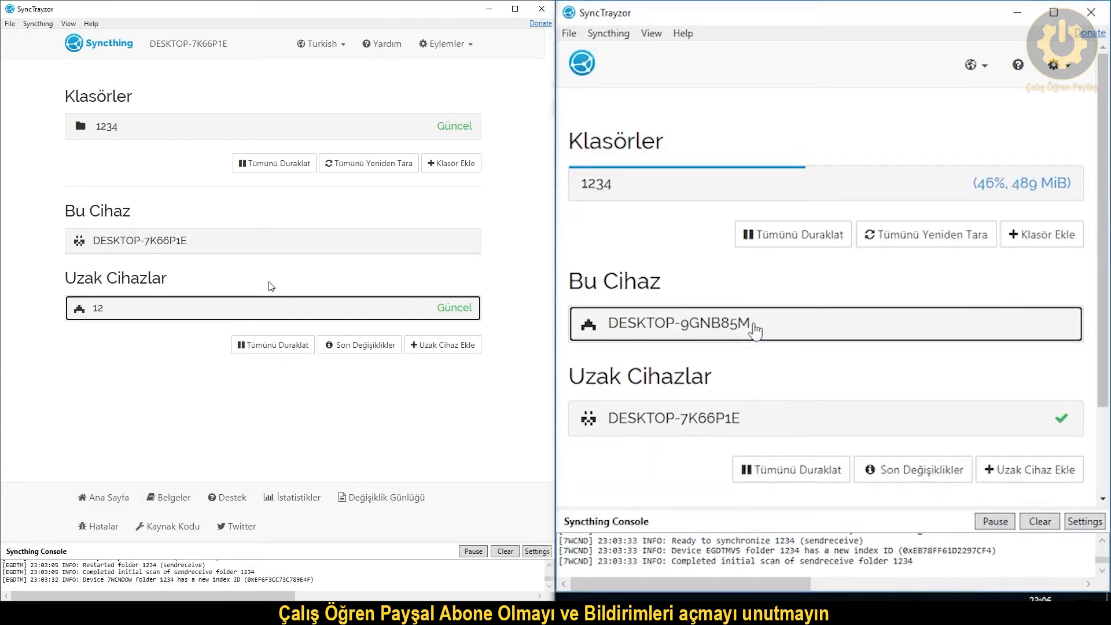
left_click(794, 417)
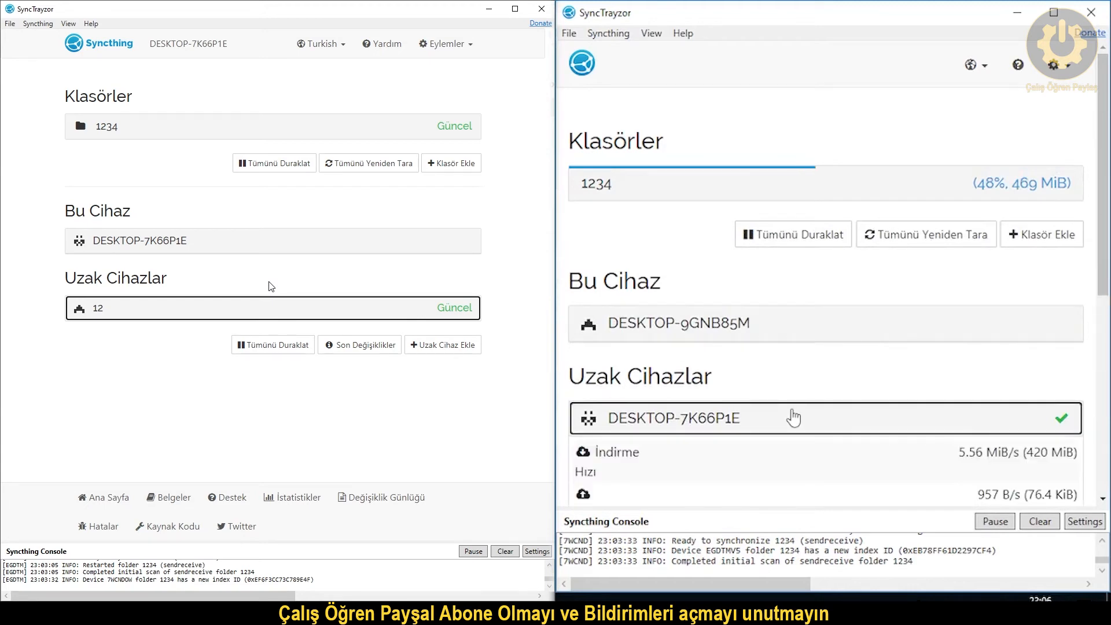
left_click(794, 417)
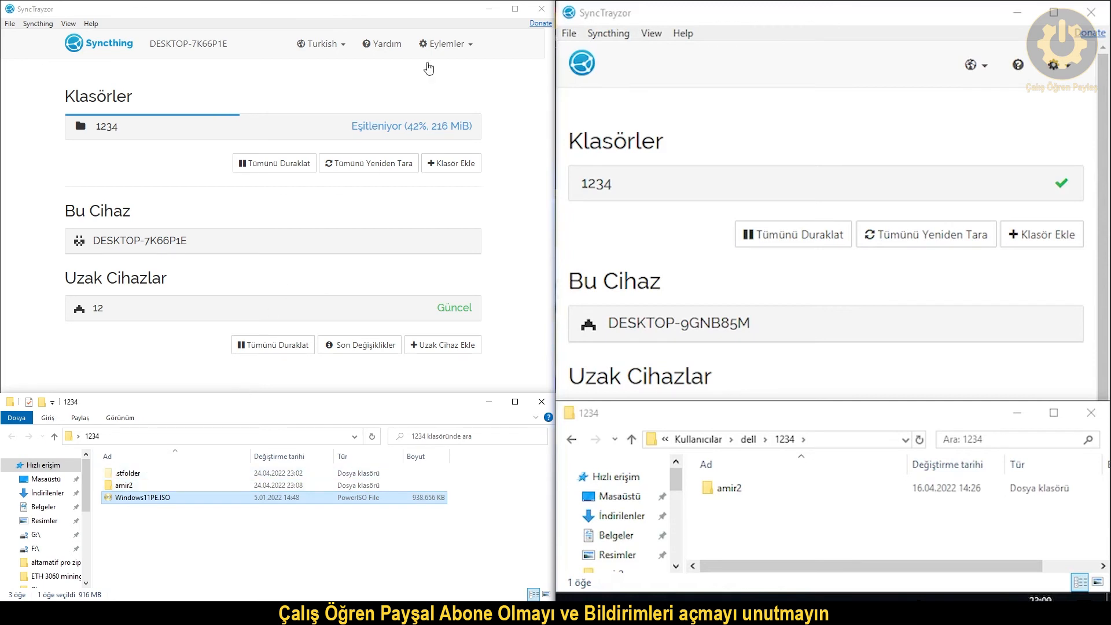
left_click(445, 46)
left_click(446, 47)
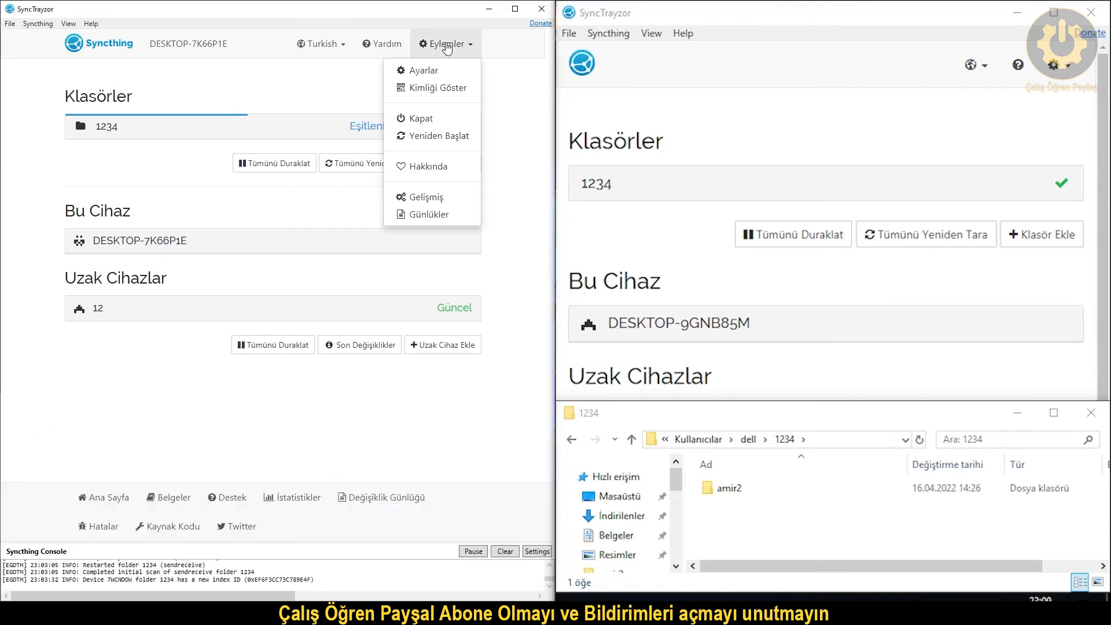
left_click(422, 90)
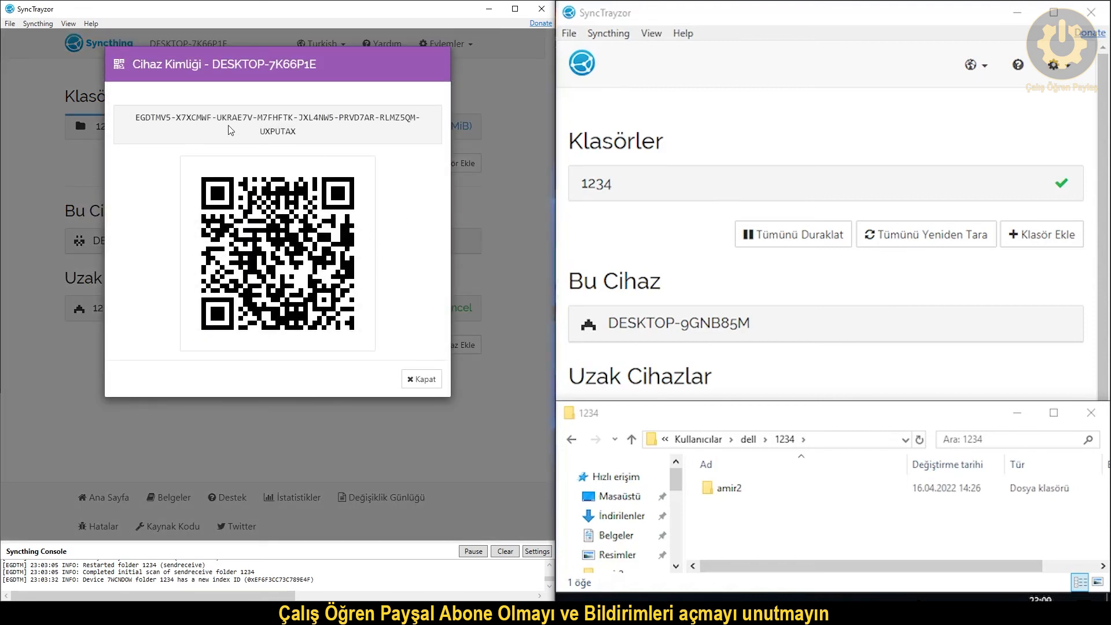
left_click_drag(309, 132, 130, 118)
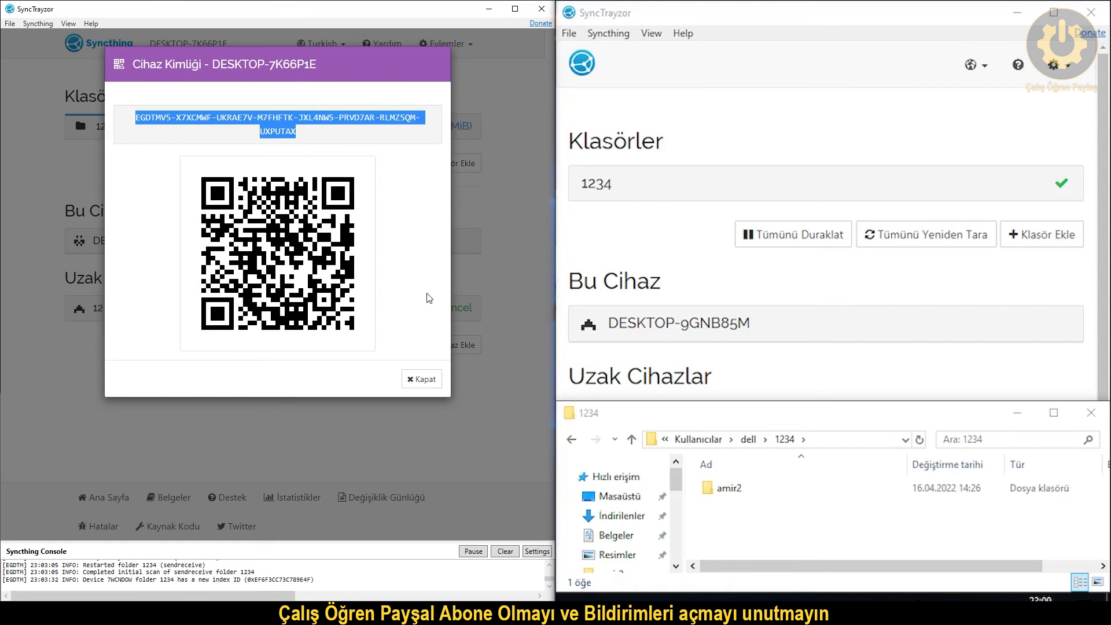
left_click(421, 380)
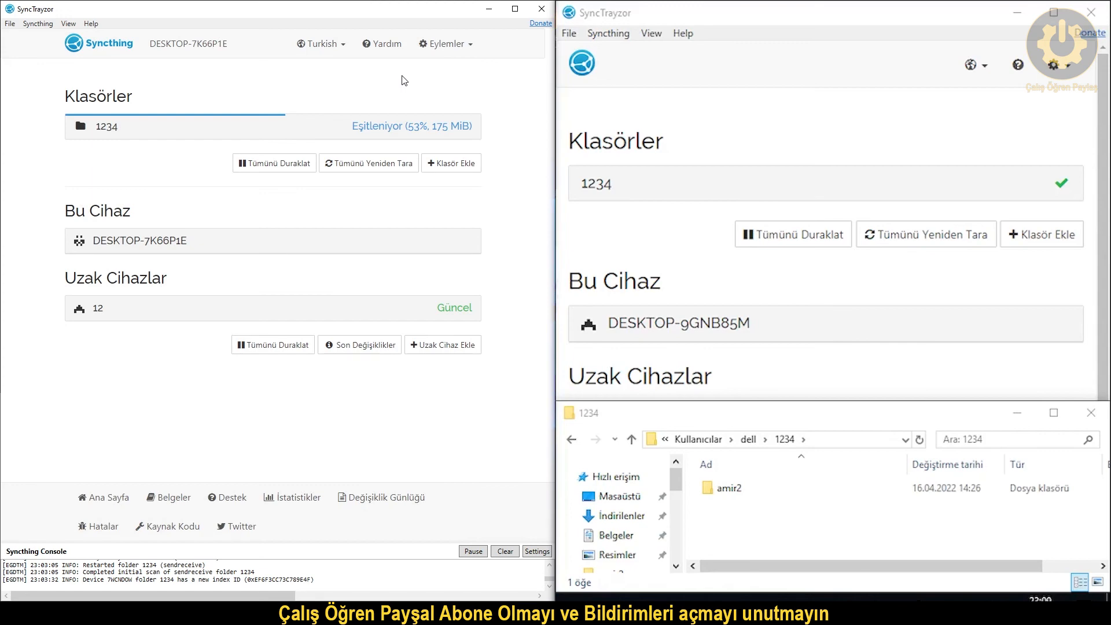
left_click(426, 346)
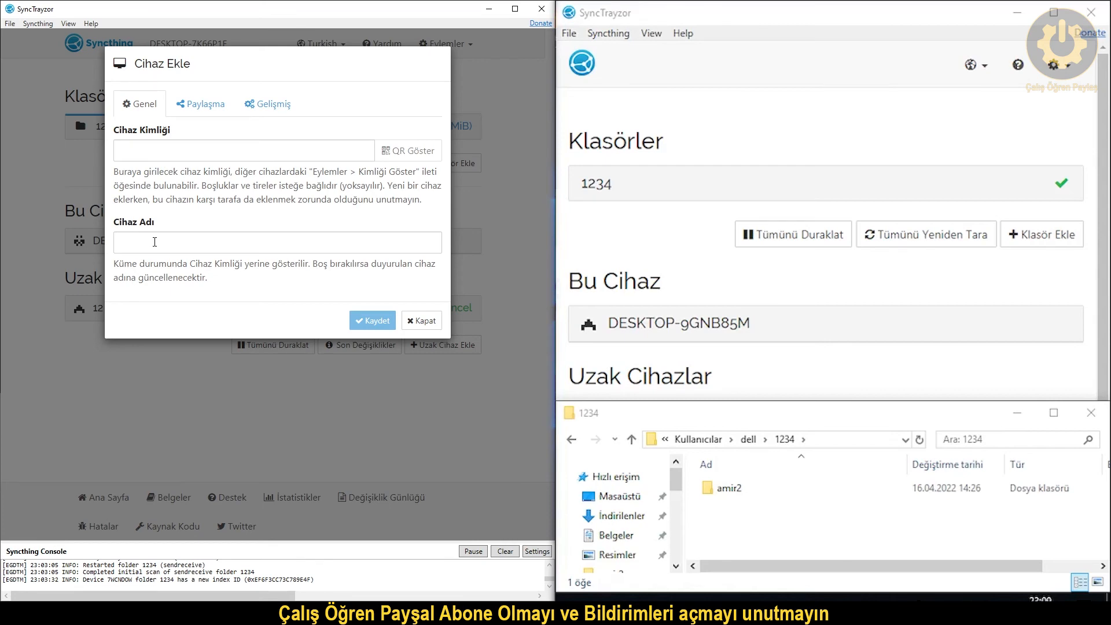
left_click(426, 326)
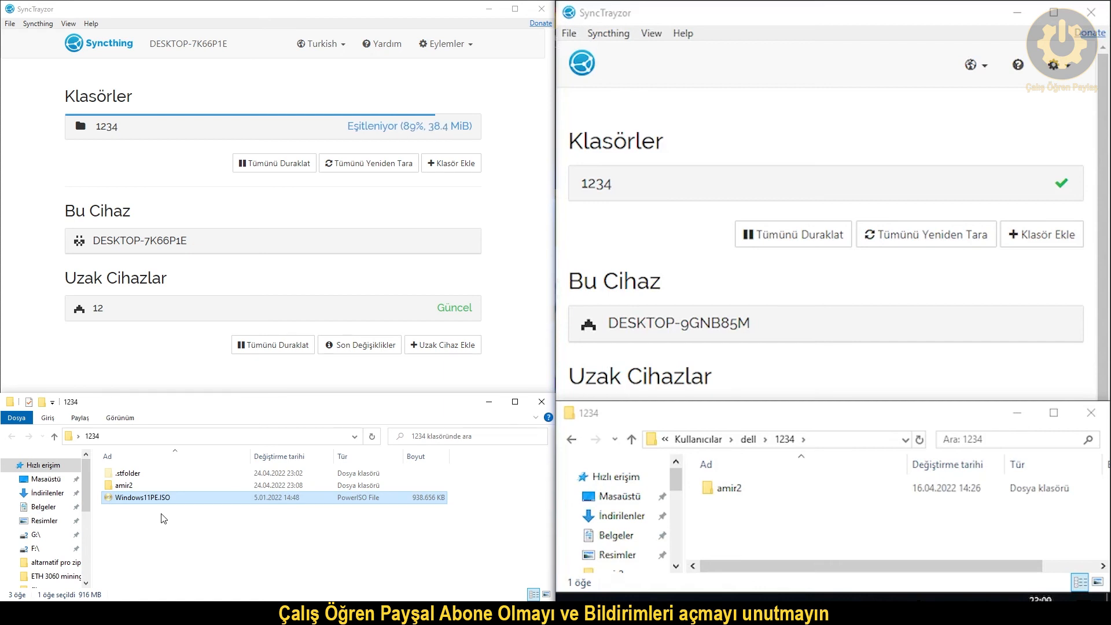
Delete Windows11PE.ISO from 1234 and browse into amir2's 46i klasör and back.
key("Delete")
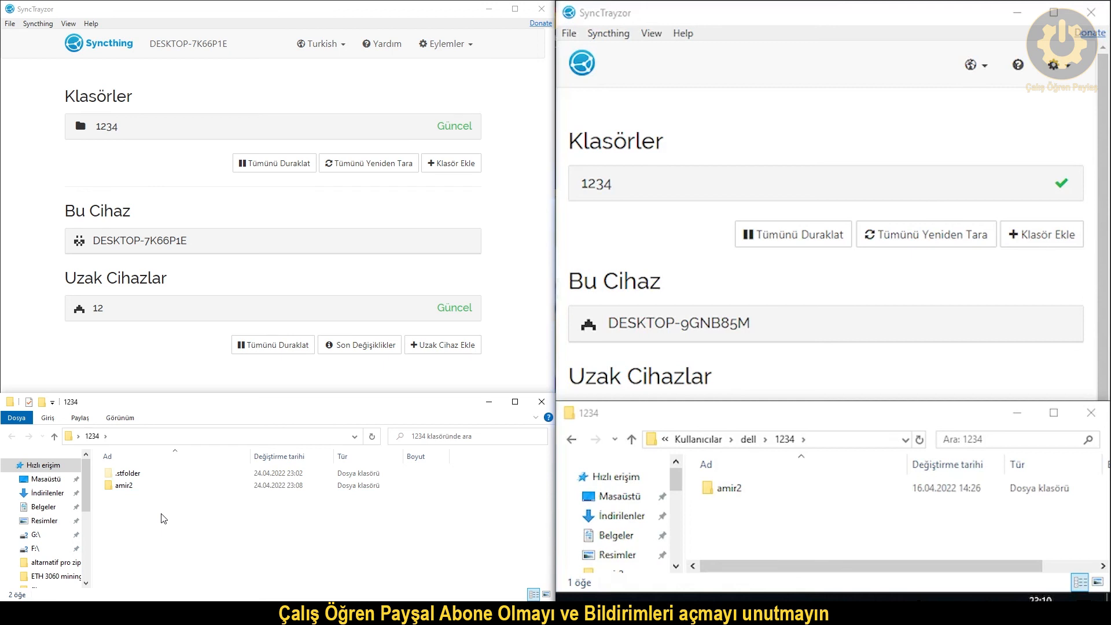
mouse_move(130, 485)
left_mouse_down()
mouse_move(246, 471)
mouse_move(473, 394)
mouse_move(464, 265)
mouse_move(112, 470)
mouse_move(124, 487)
left_mouse_up()
double_click(124, 486)
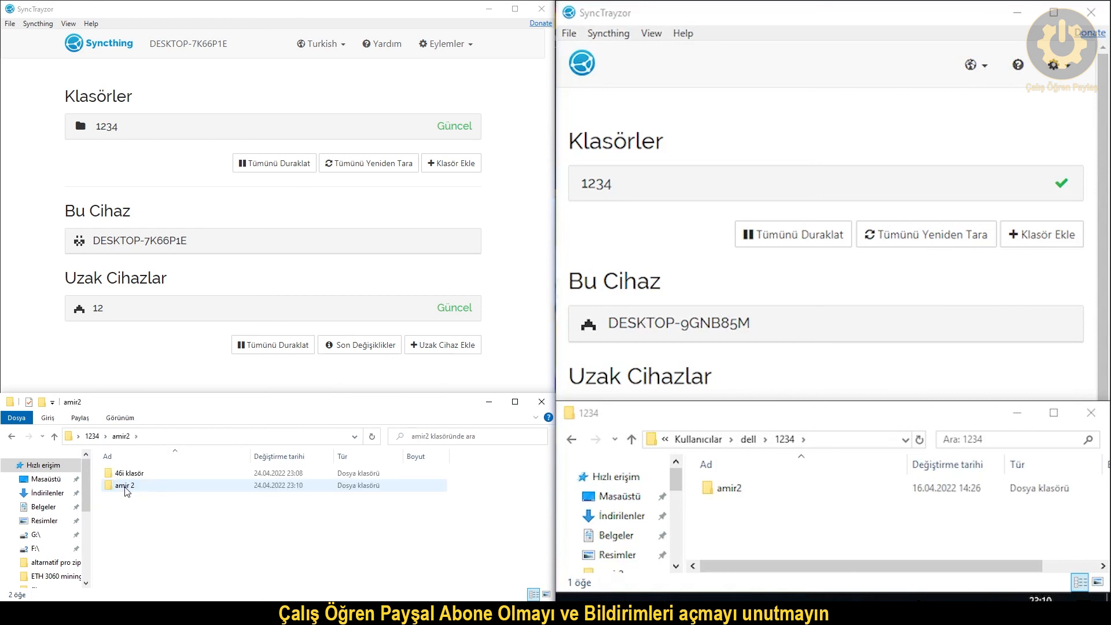
left_click(128, 478)
double_click(128, 478)
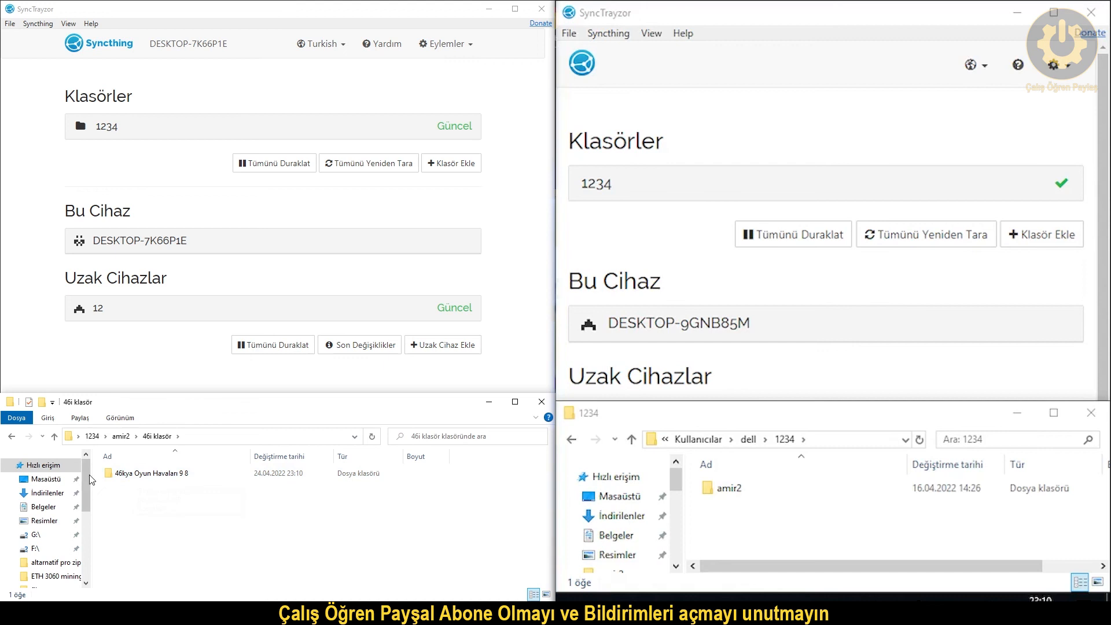
left_click(11, 436)
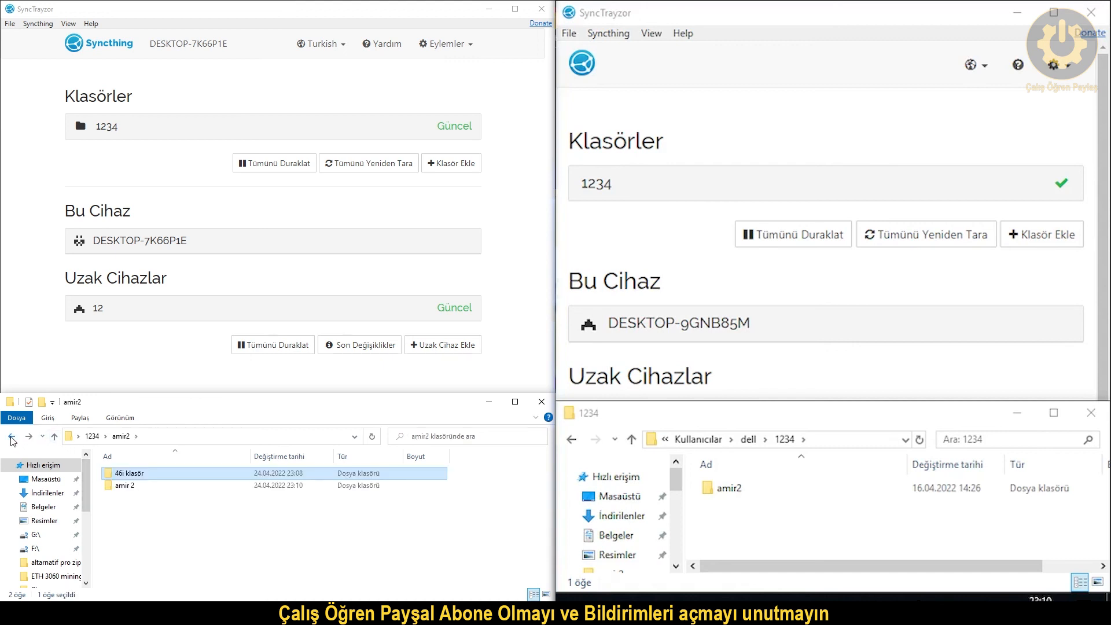
left_click(11, 436)
Drag amir2 out of 1234 and confirm both PCs show the folder up to date.
left_click_drag(127, 485, 556, 376)
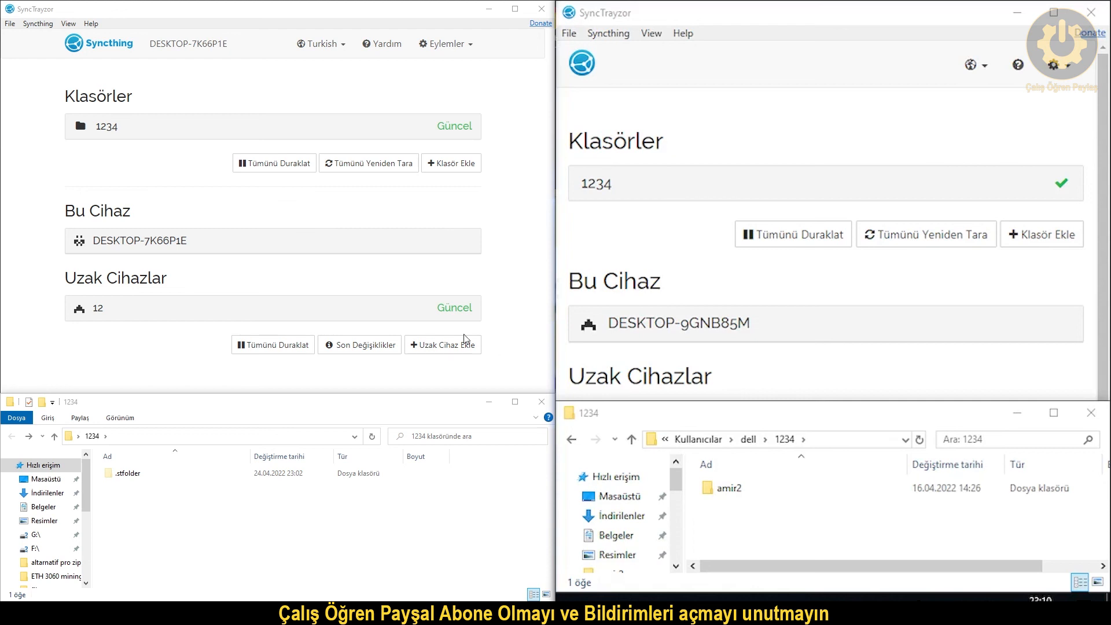
left_click(346, 168)
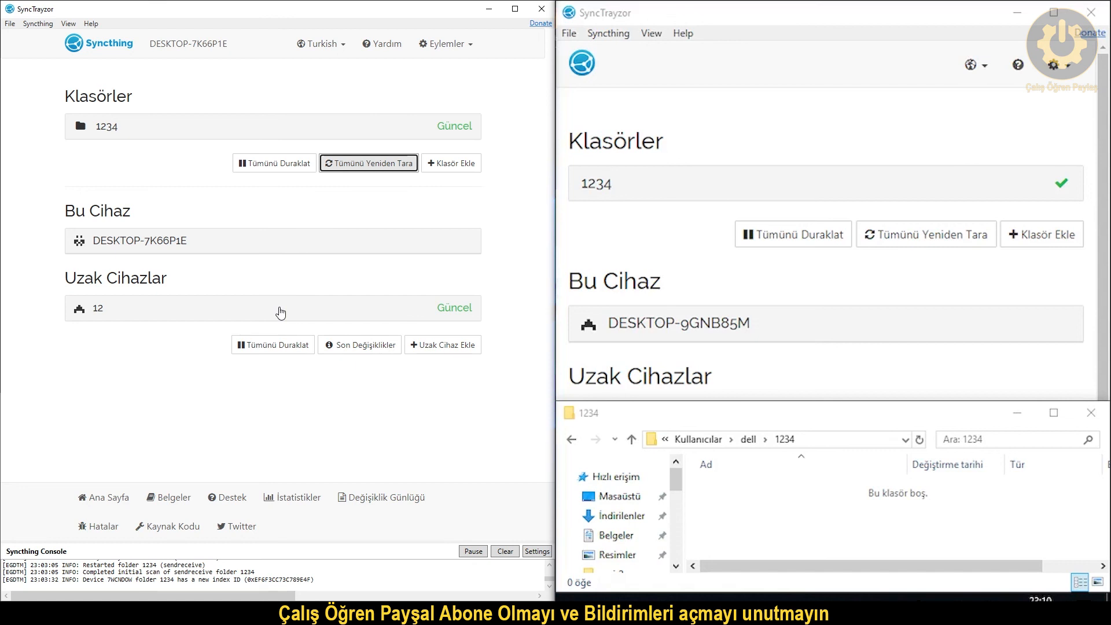
left_click(846, 117)
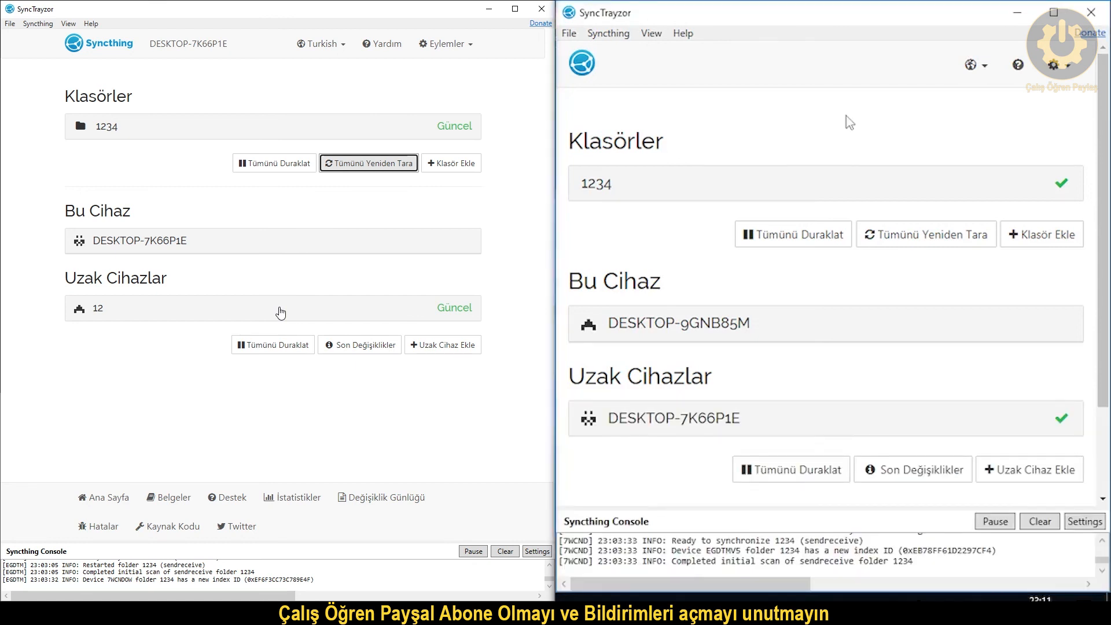